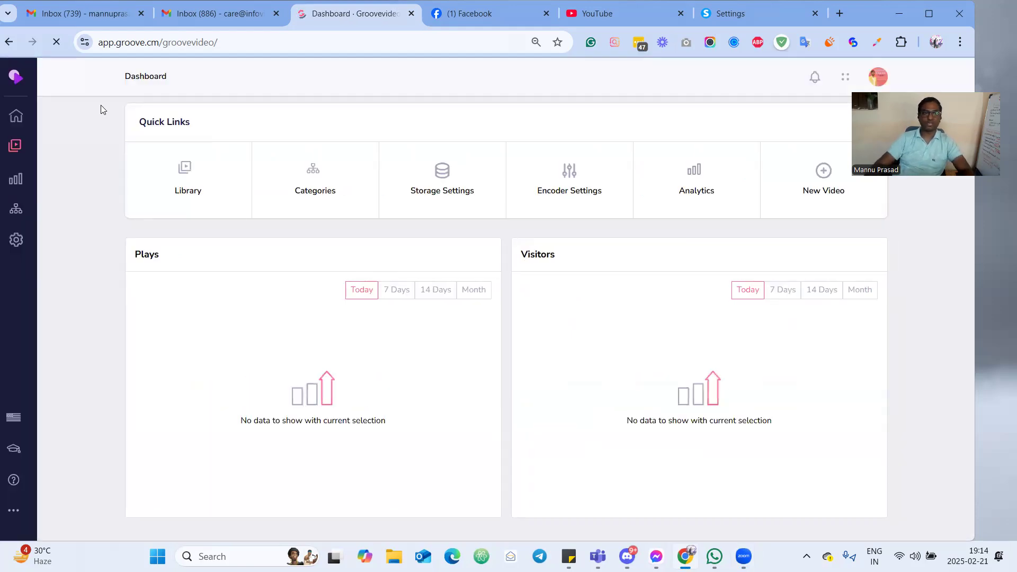
Open the GrooveVideo library from the Groove overview and start adding multiple videos
mouse_move(19, 79)
left_click(48, 146)
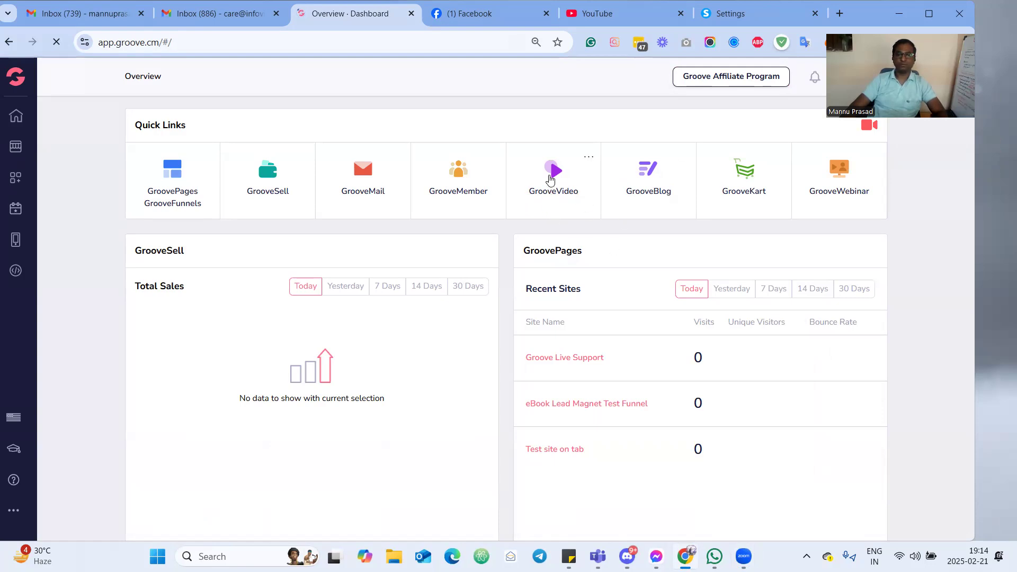
left_click(552, 171)
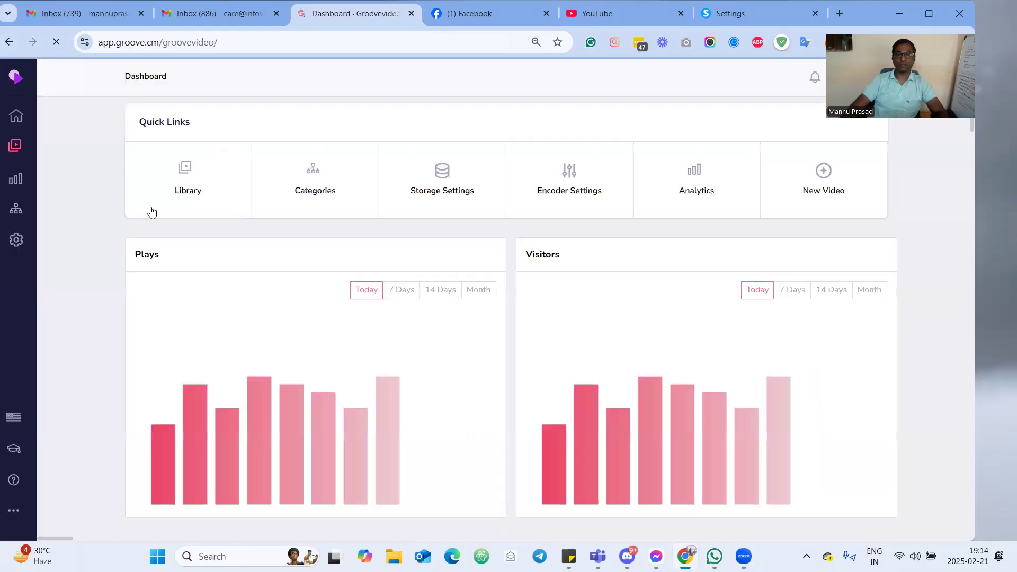
left_click(186, 170)
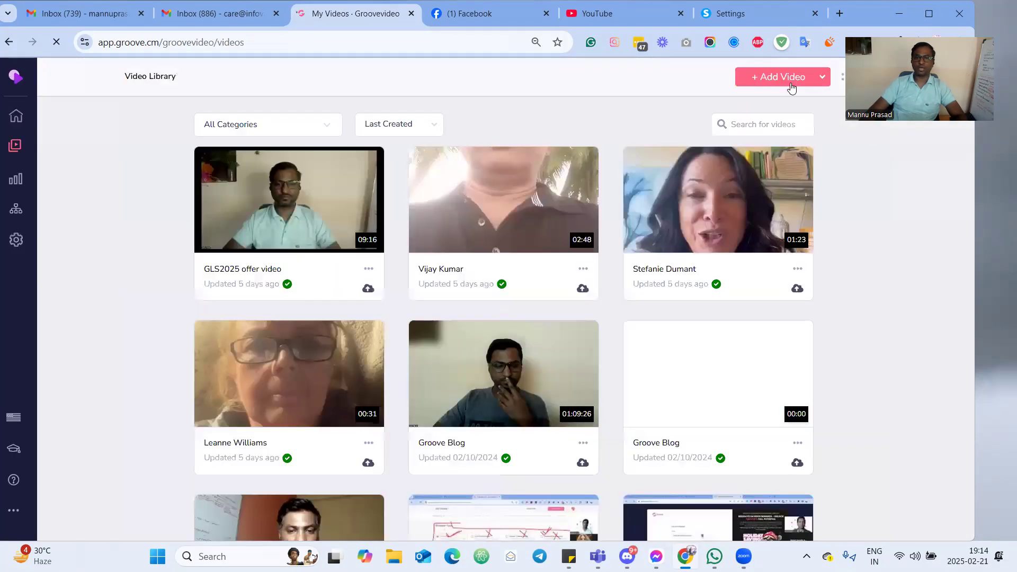
left_click(802, 79)
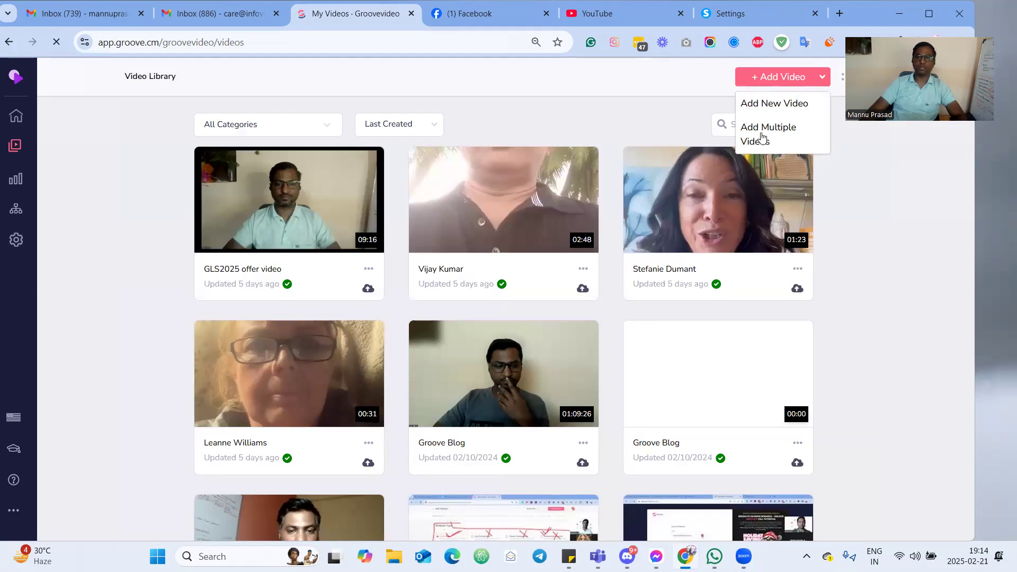
left_click(762, 135)
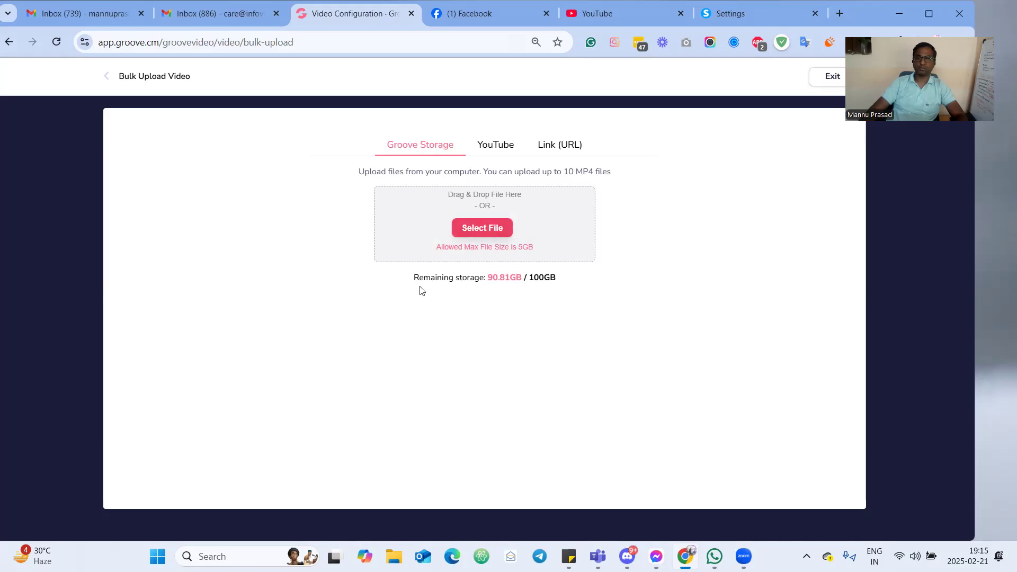
Highlight the remaining storage information and open the file selection for Groove Storage
left_click_drag(413, 281, 580, 282)
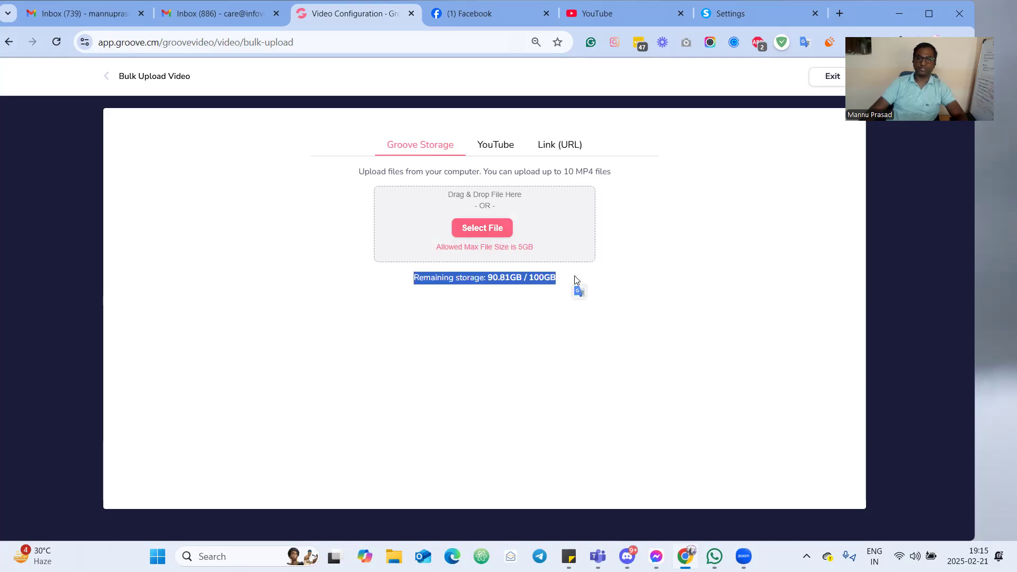
left_click(576, 280)
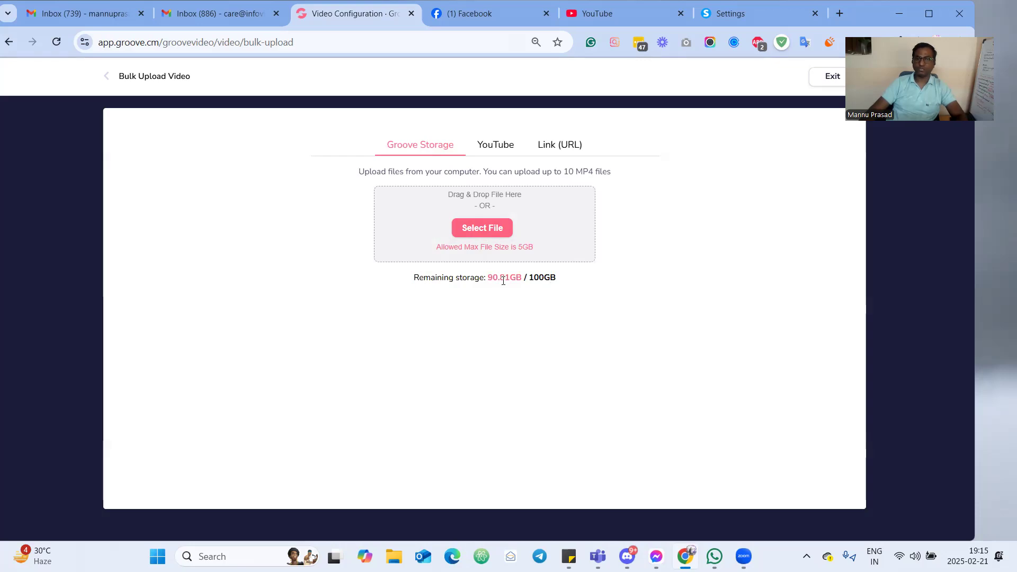
left_click(481, 232)
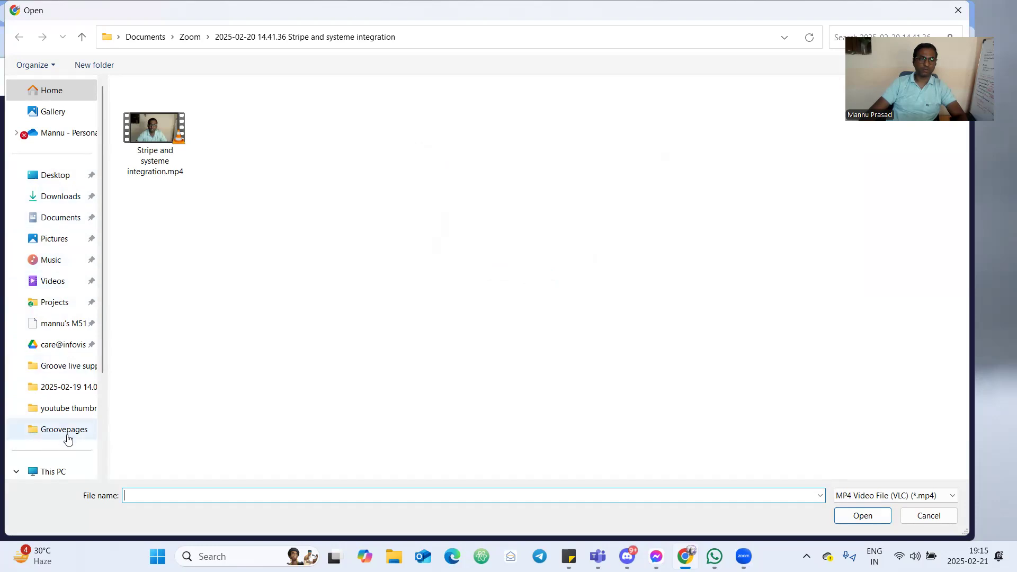
Look through the Zoom folder in Documents for MP4 videos to upload
scroll(64, 432, "down", 3)
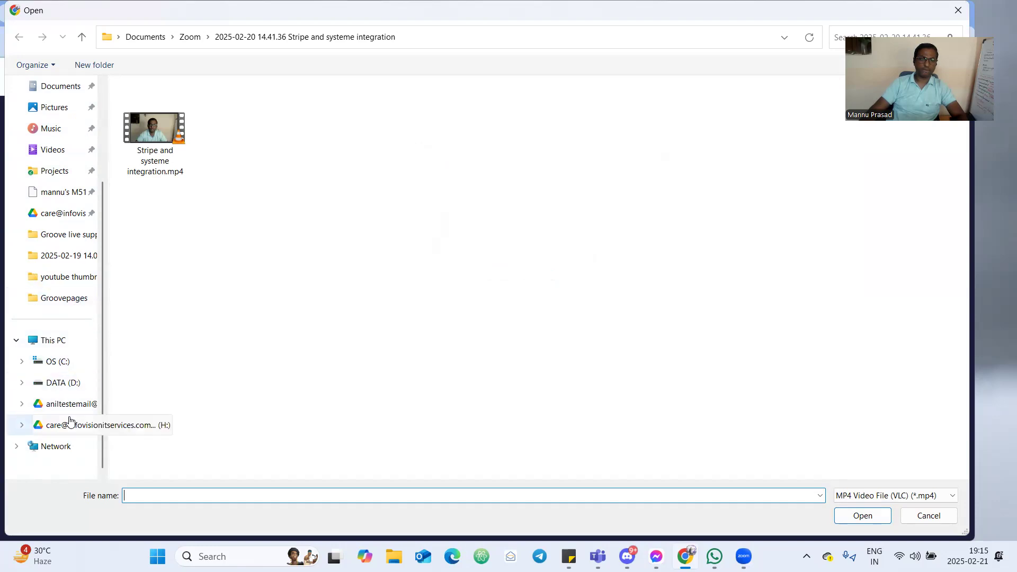
scroll(35, 386, "up", 3)
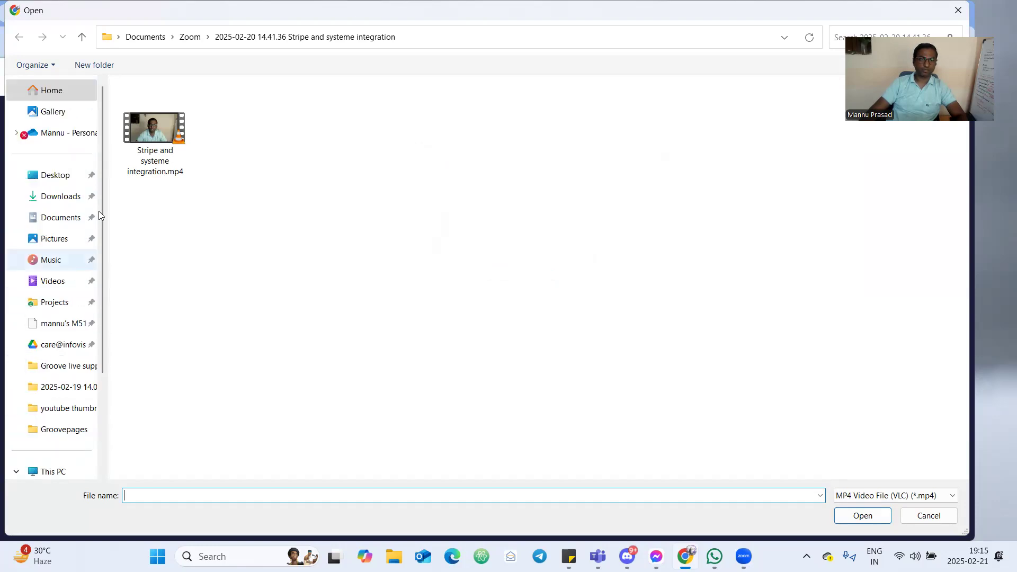
left_click(53, 217)
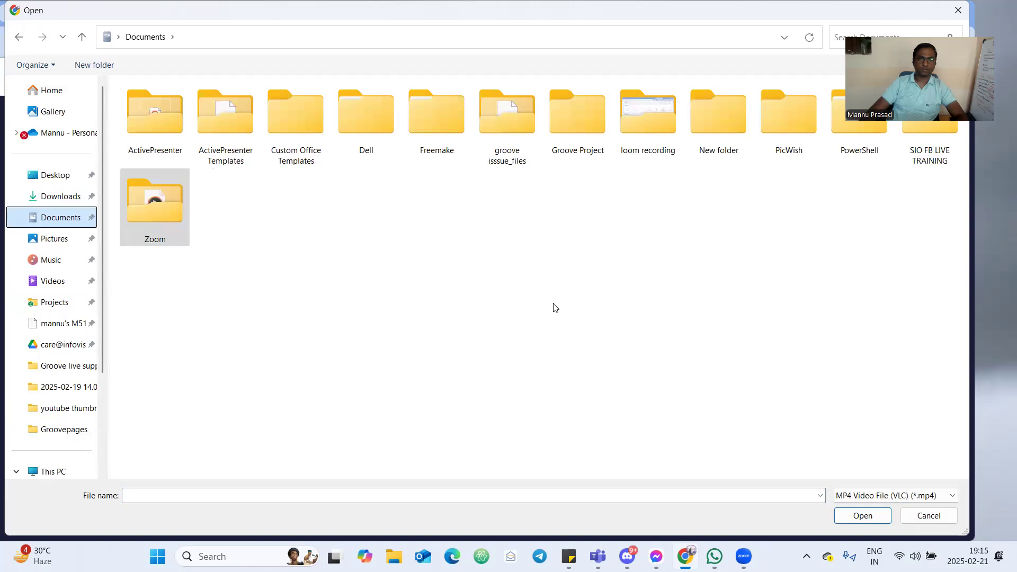
double_click(155, 218)
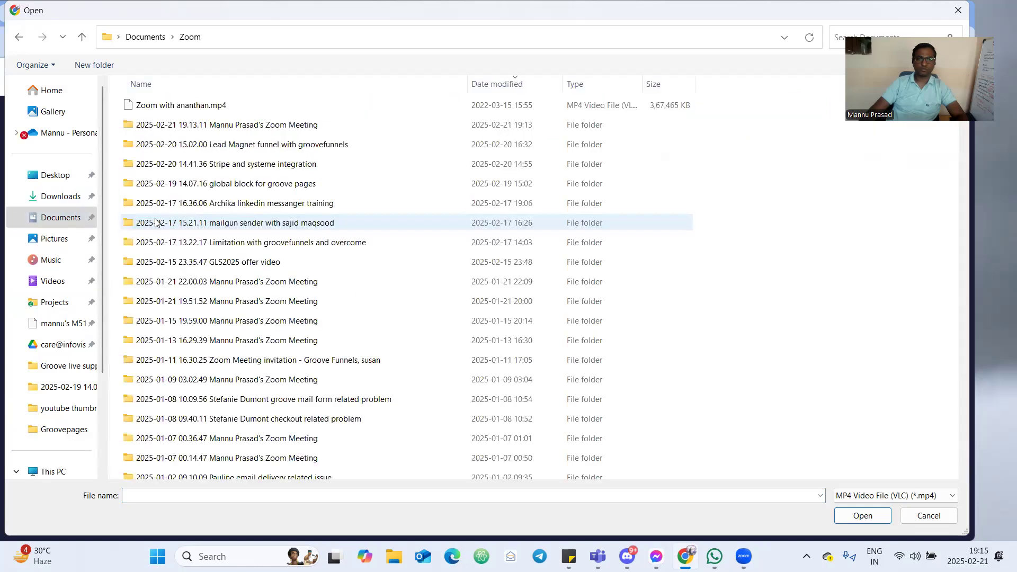
scroll(313, 323, "down", 20)
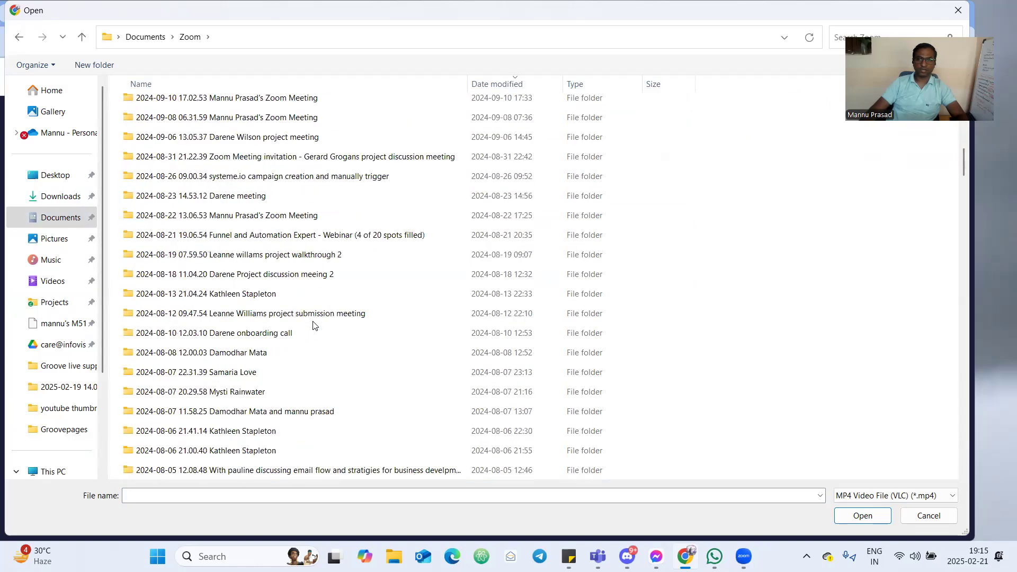
scroll(314, 328, "down", 7)
left_click_drag(963, 242, 977, 516)
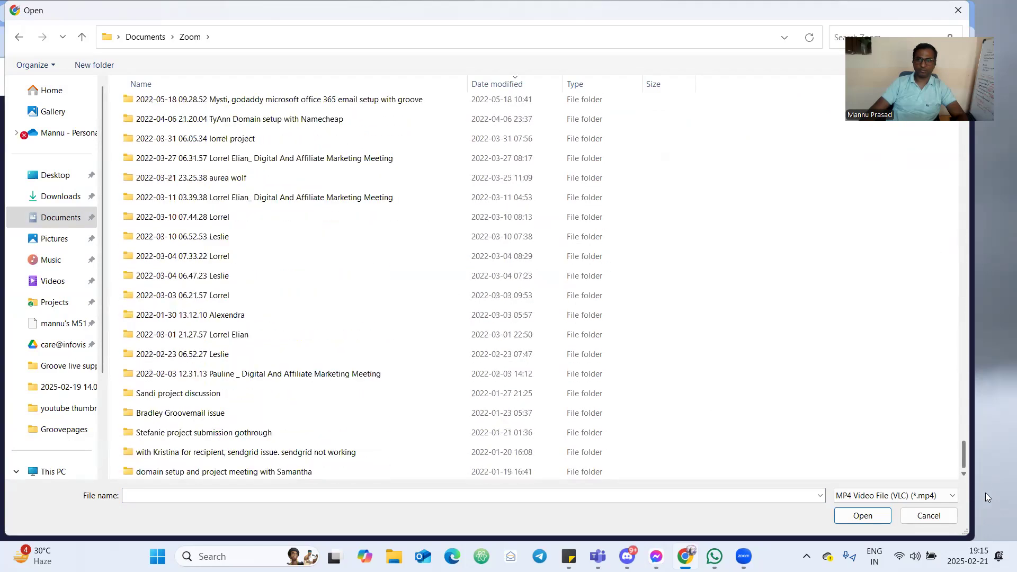
left_click_drag(965, 474, 961, 137)
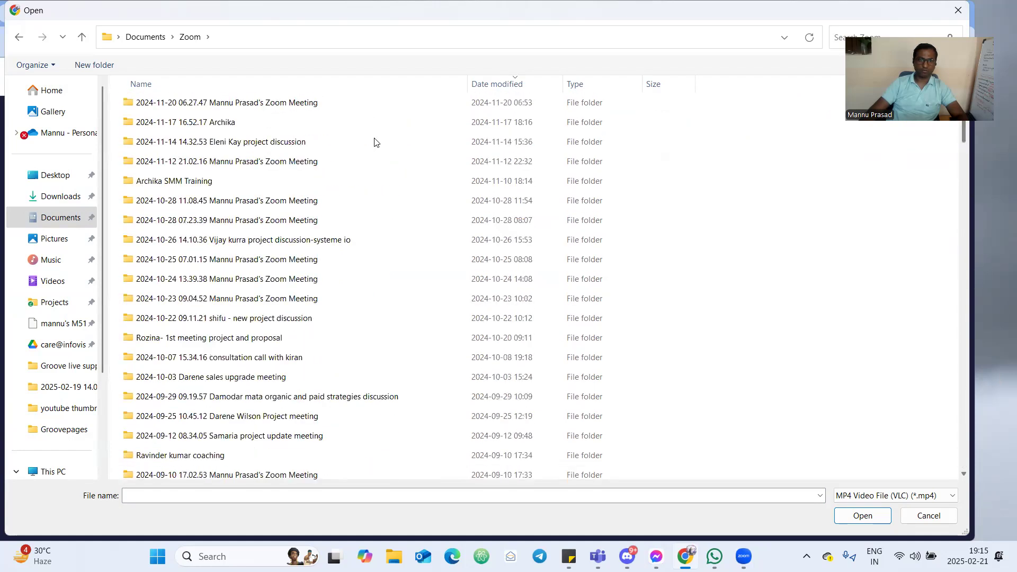
scroll(374, 142, "up", 10)
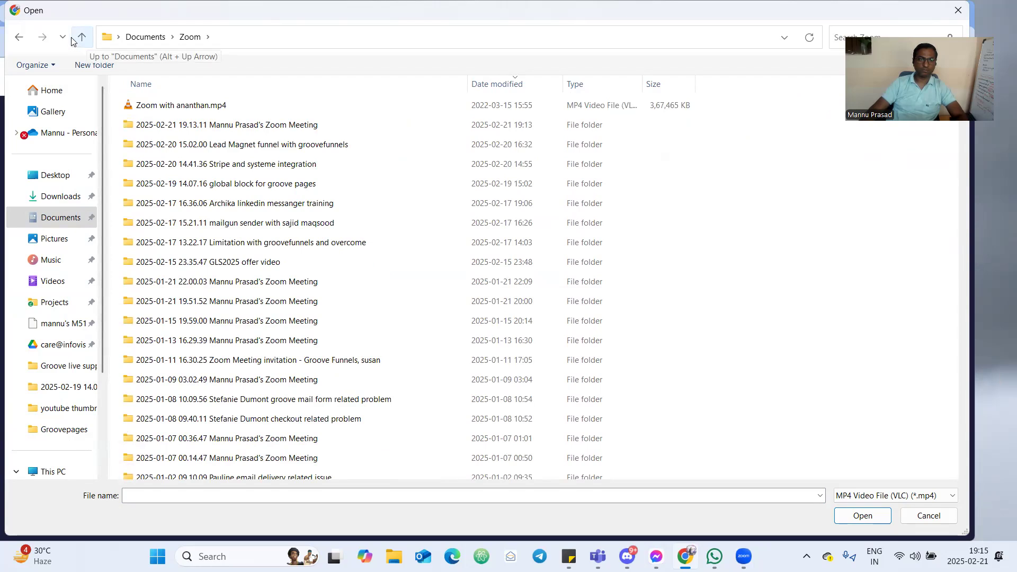
Check the meeting folder dated 2025-02-21 19.13.11 for MP4 files and return to the Zoom folder
left_click(173, 124)
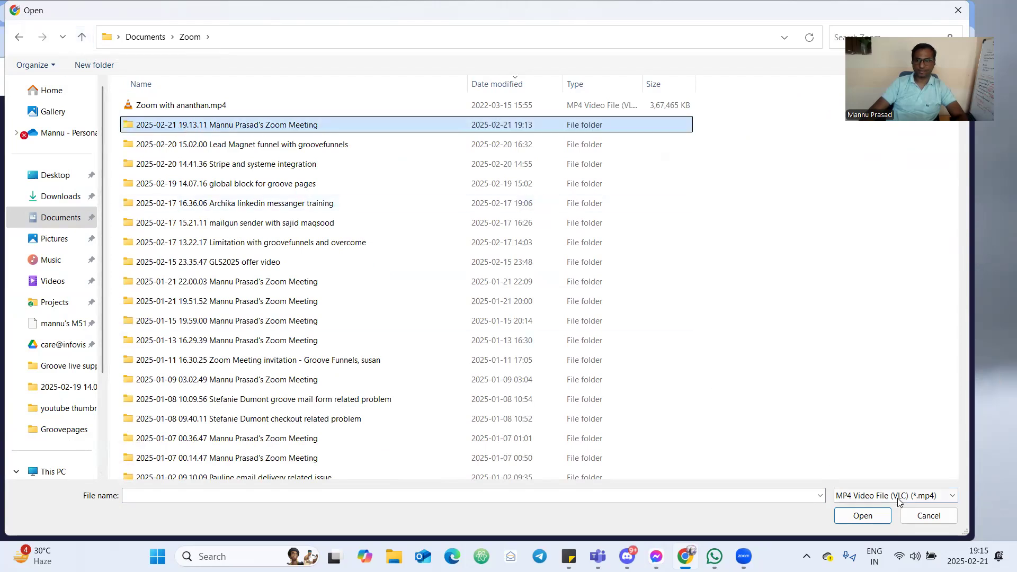
left_click(878, 516)
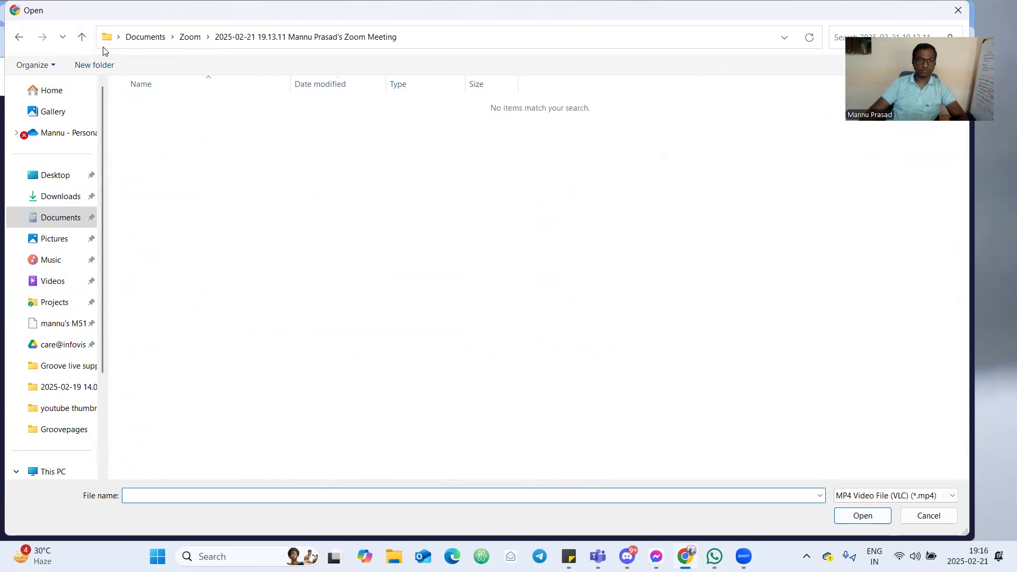
left_click(82, 37)
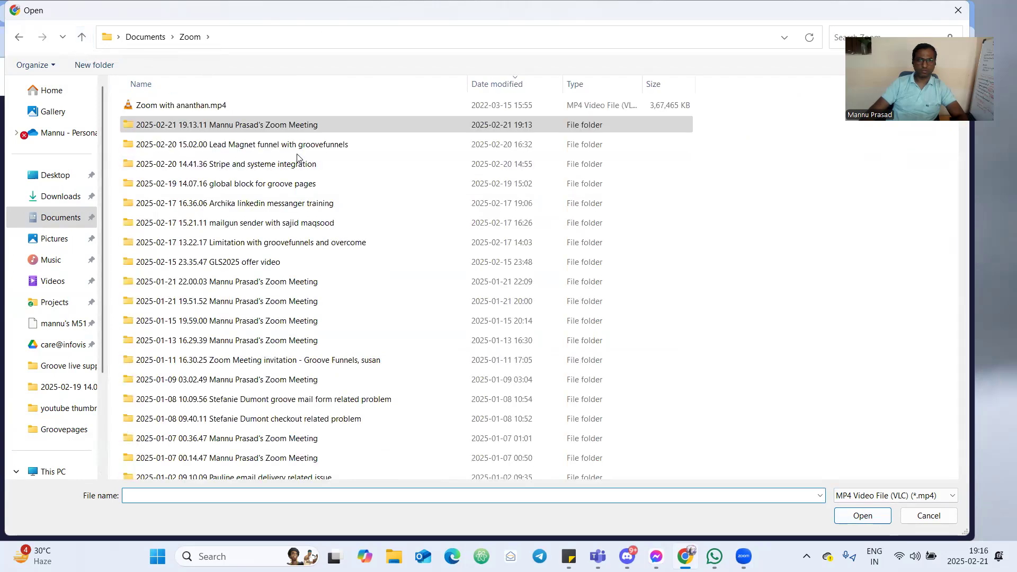
Switch the file selection to the Downloads folder
scroll(53, 236, "down", 2)
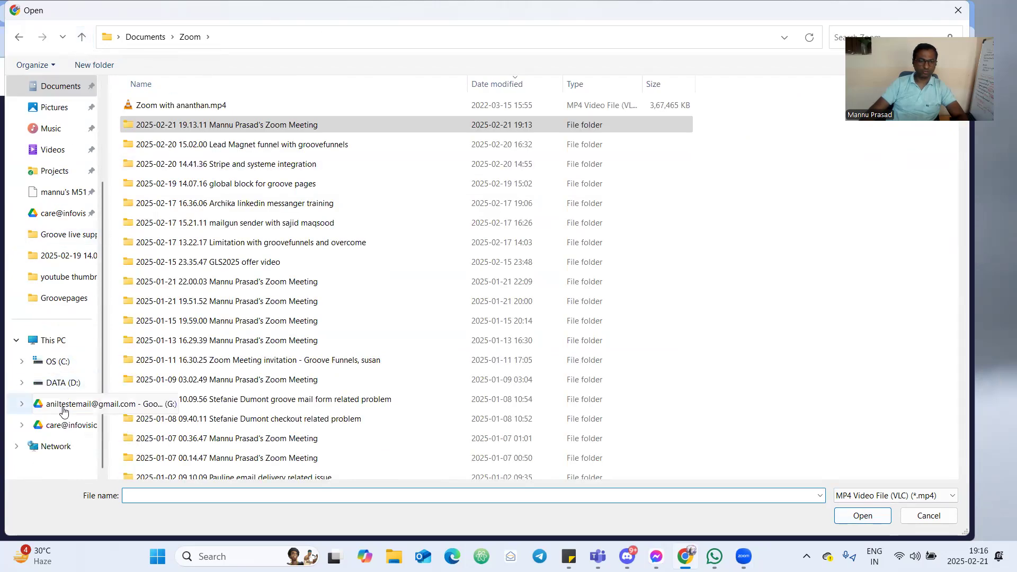
scroll(62, 465, "up", 2)
scroll(53, 435, "down", 2)
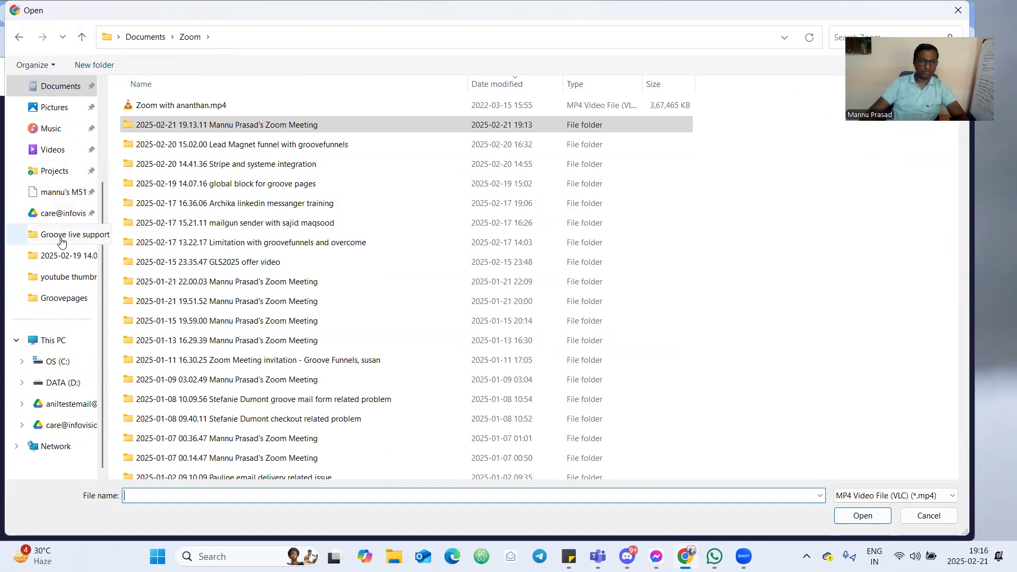
scroll(62, 242, "up", 2)
left_click(60, 197)
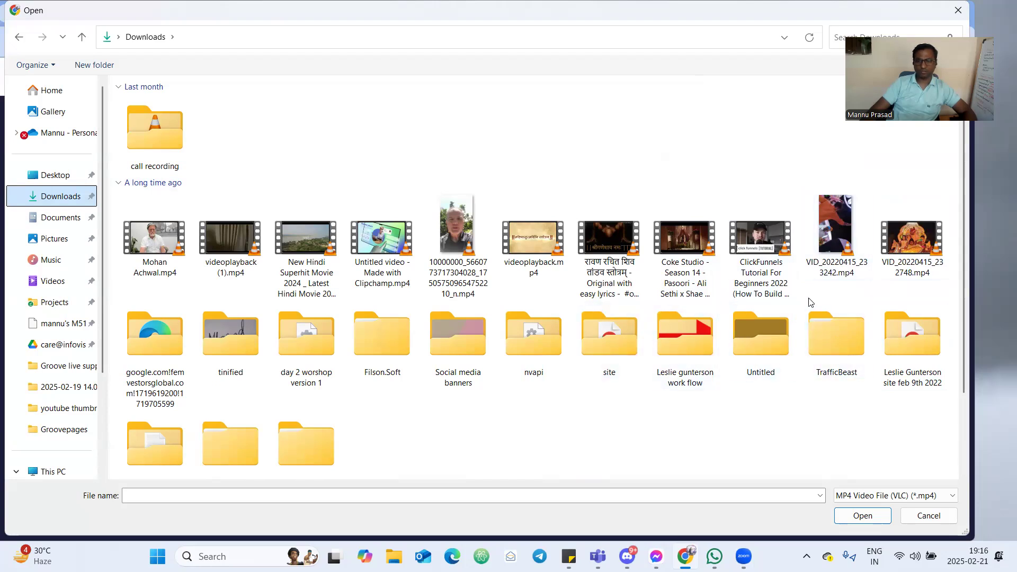
Add four MP4 videos to the bulk upload: the Clipchamp video, the Shiv Tandav video, Coke Studio Pasoori and the first listed clip
left_click(753, 240)
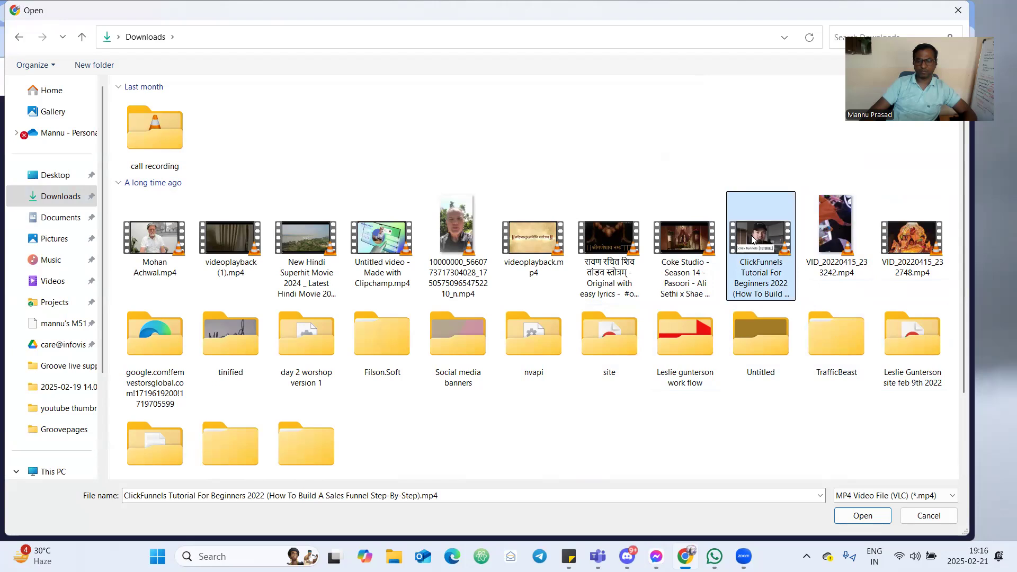
left_click(671, 250)
left_click(614, 249, "ctrl")
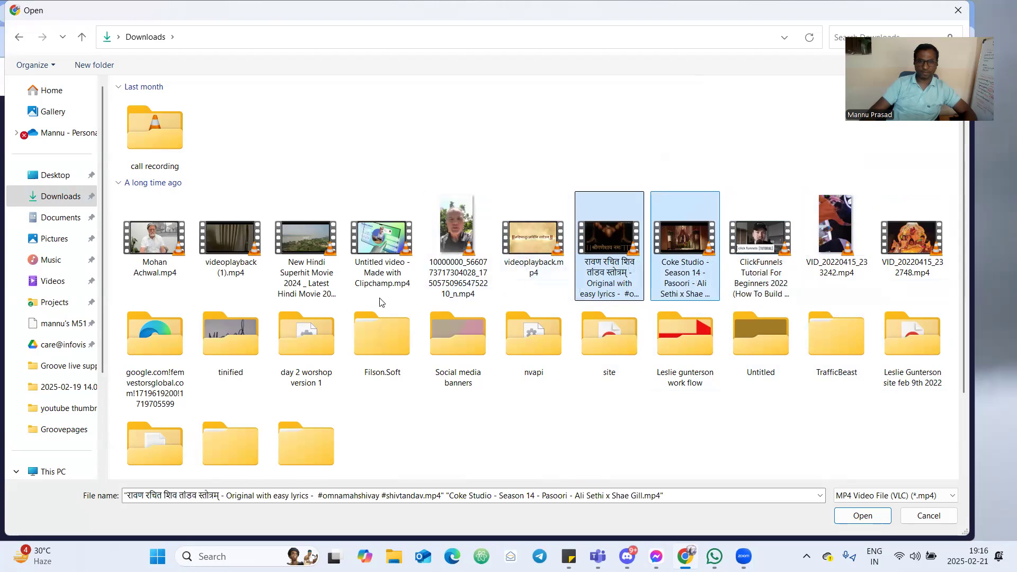
left_click(368, 249, "ctrl")
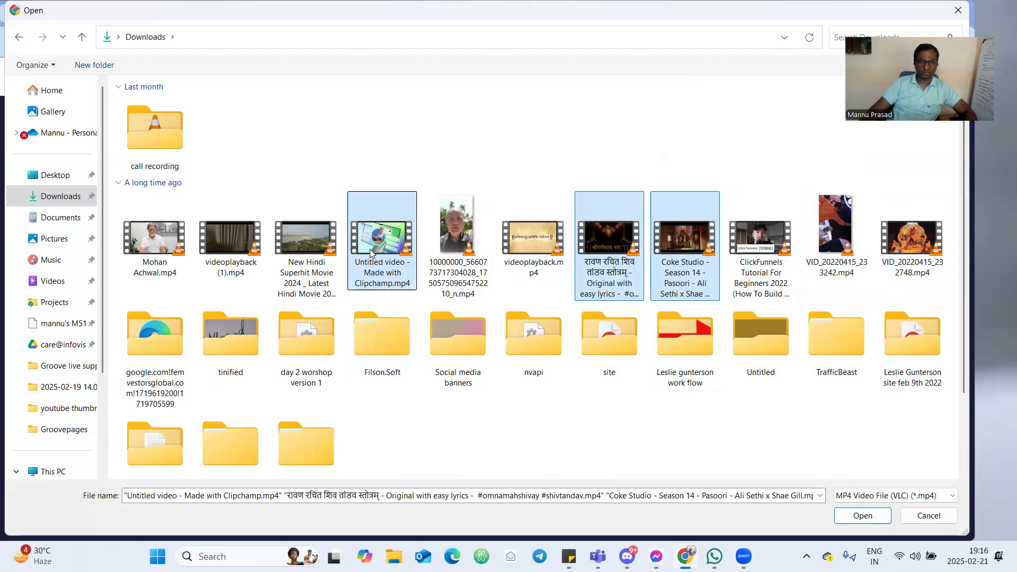
scroll(440, 302, "down", 1)
scroll(444, 313, "up", 1)
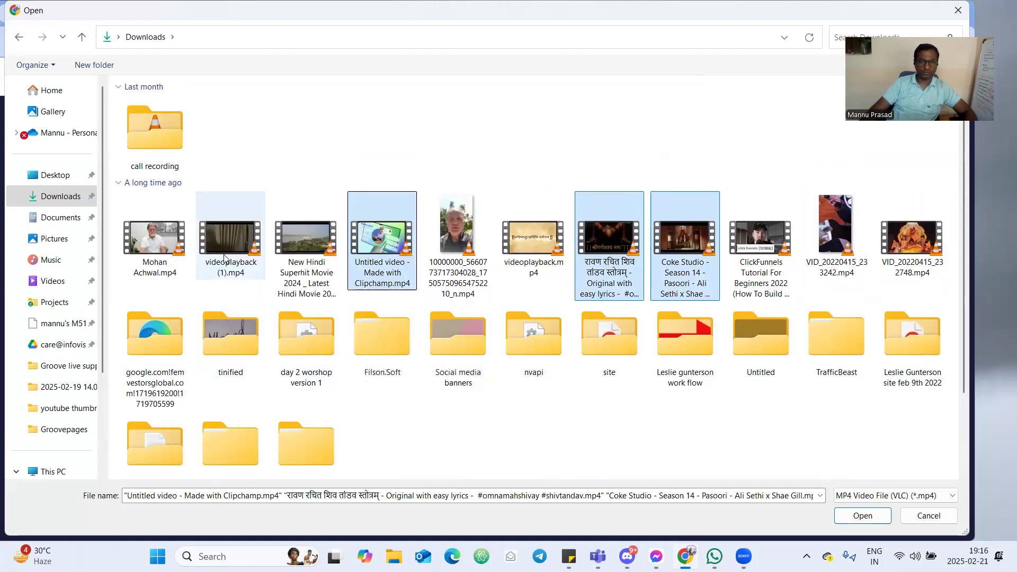
left_click(162, 236, "ctrl")
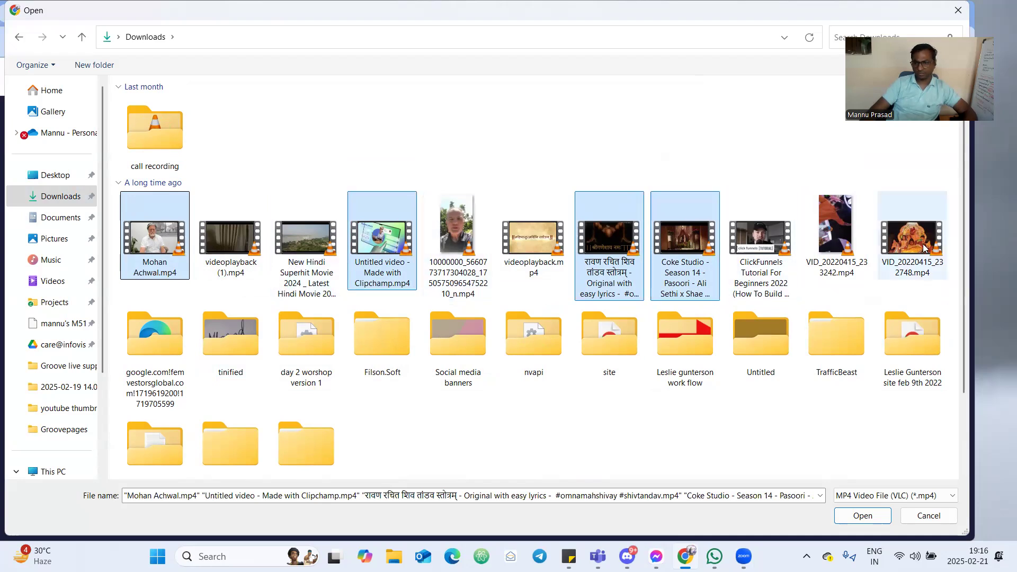
left_click(860, 520)
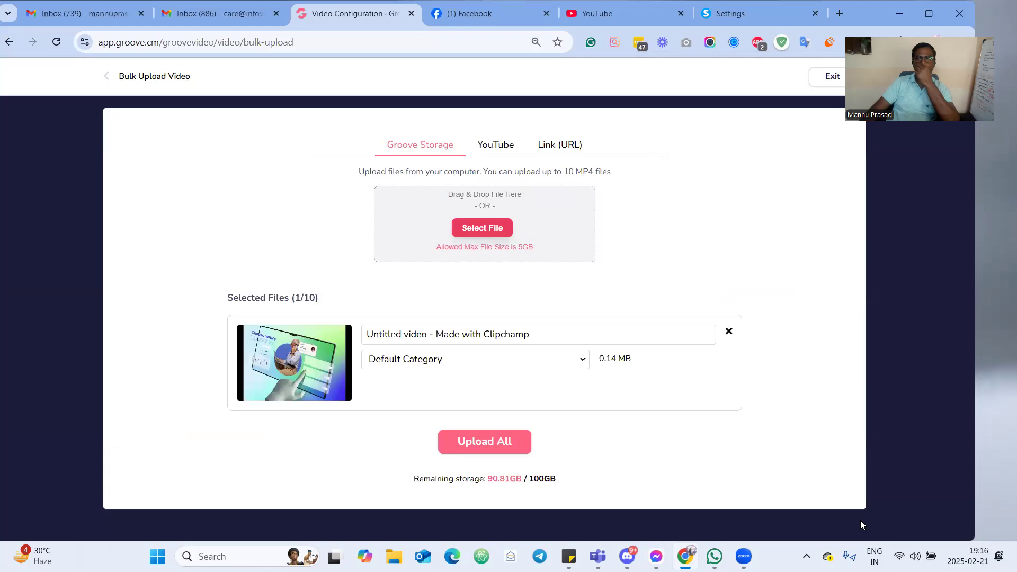
Review the selected videos' title fields and the available category options in the bulk upload list
scroll(802, 392, "down", 1)
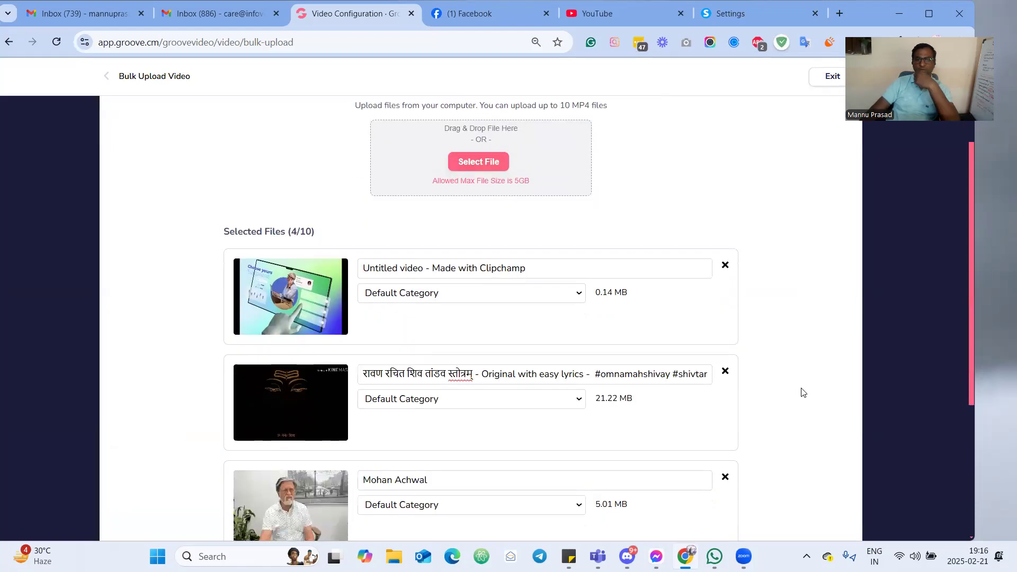
scroll(802, 391, "down", 4)
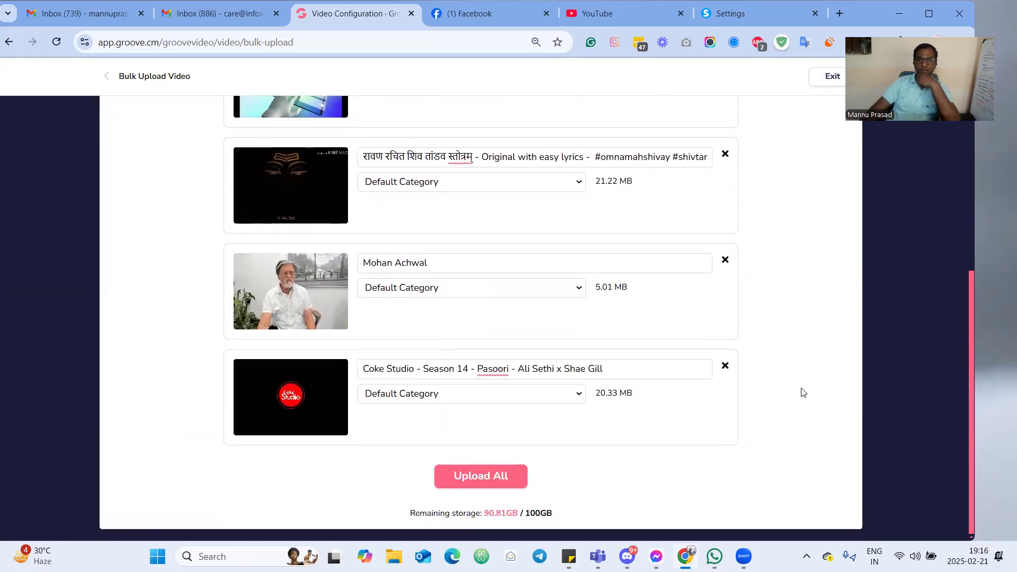
left_click(640, 367)
scroll(640, 364, "up", 3)
left_click(482, 393)
left_click(574, 289)
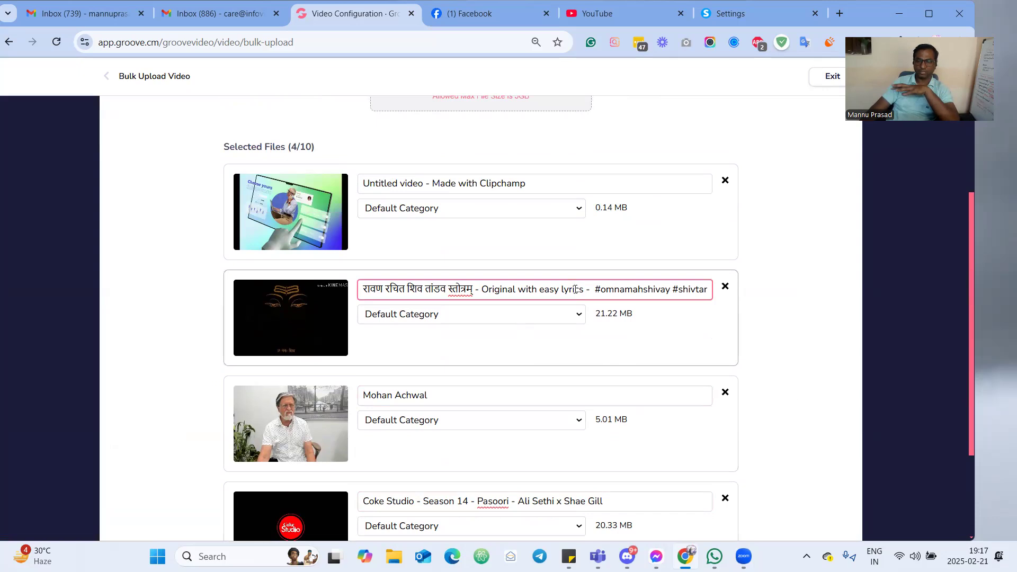
left_click(573, 183)
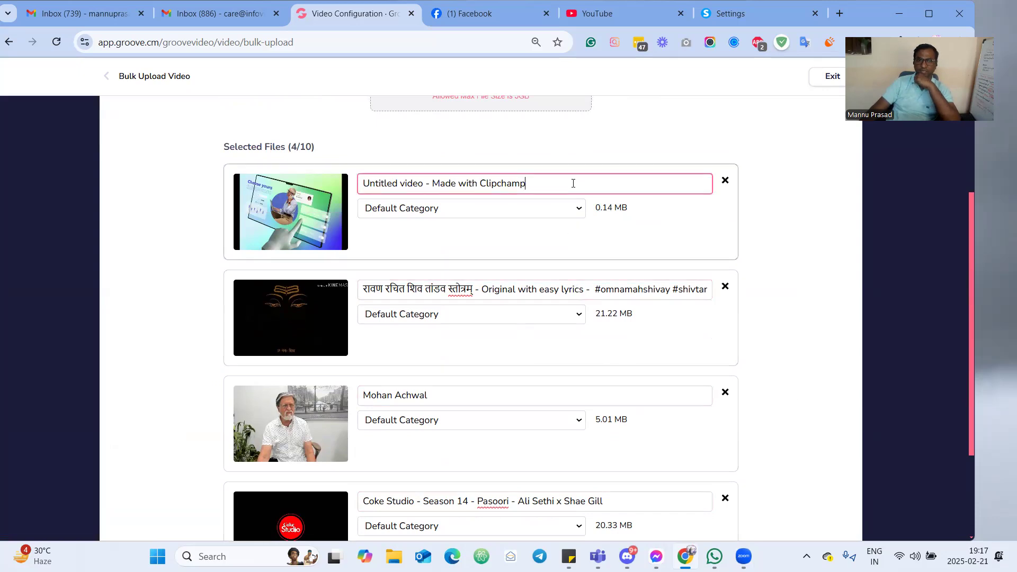
left_click(557, 214)
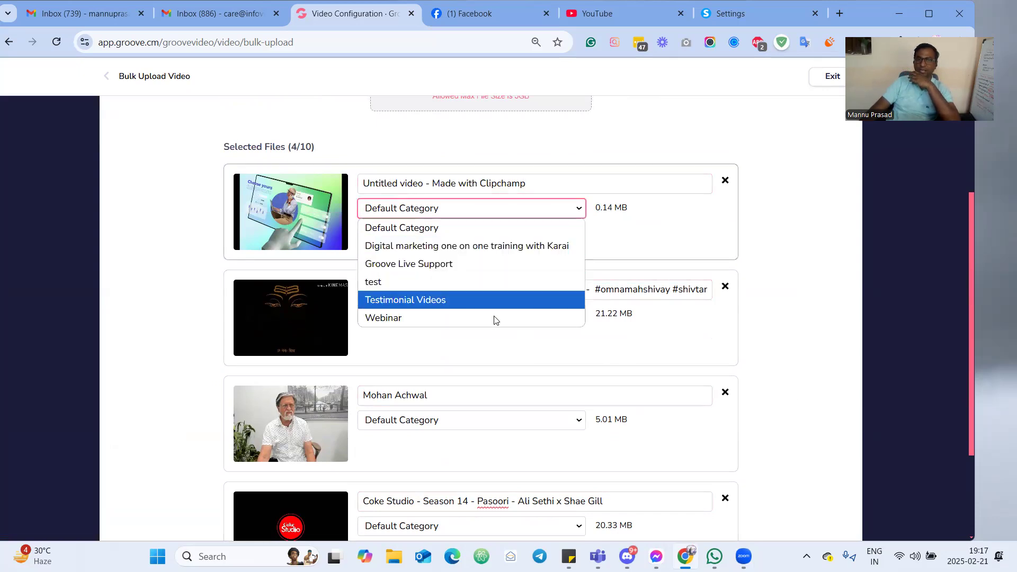
left_click(659, 244)
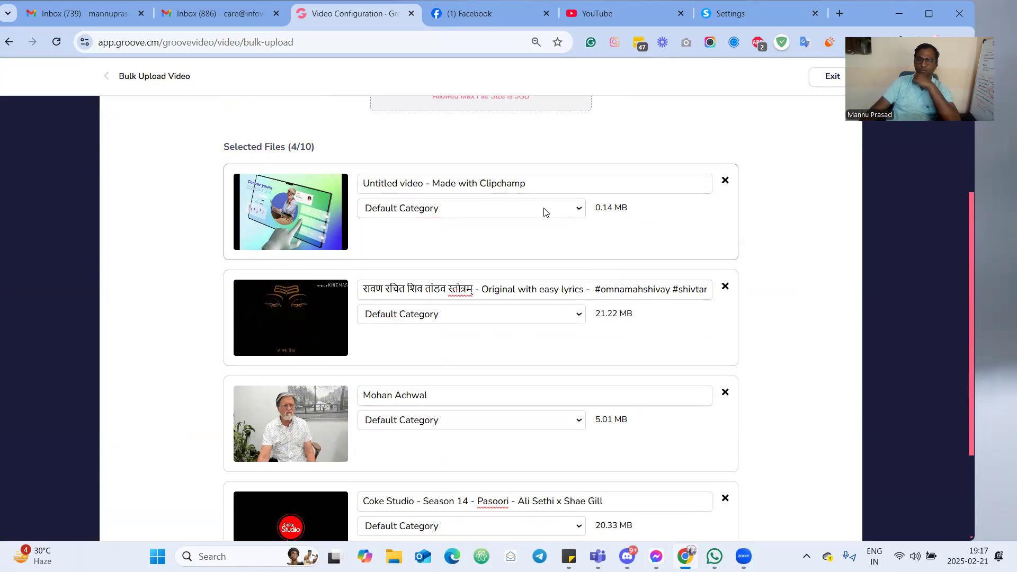
scroll(540, 249, "down", 3)
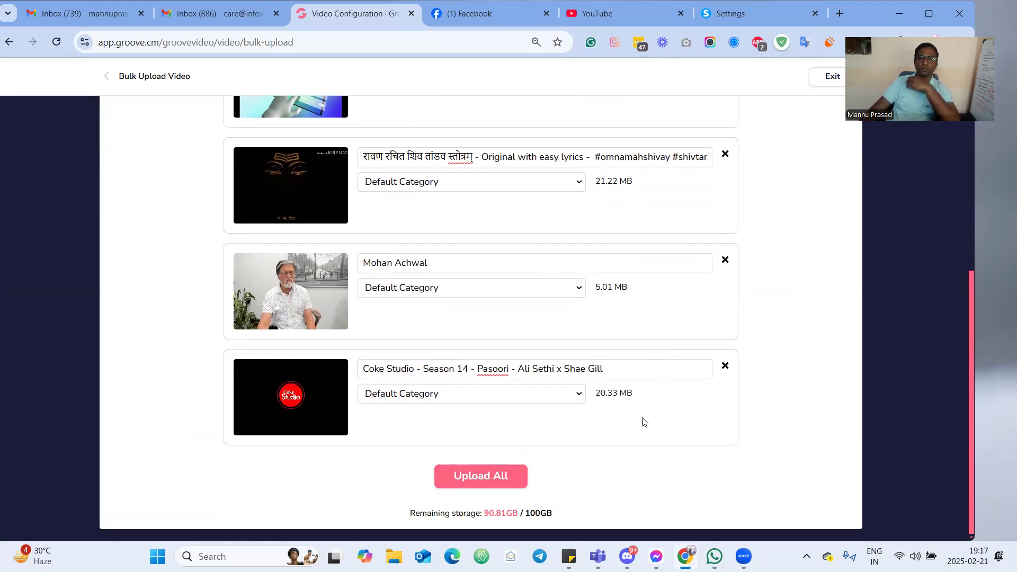
Check the title field and category options of the Coke Studio Pasoori video in the bulk upload list
scroll(633, 427, "up", 5)
scroll(614, 436, "down", 5)
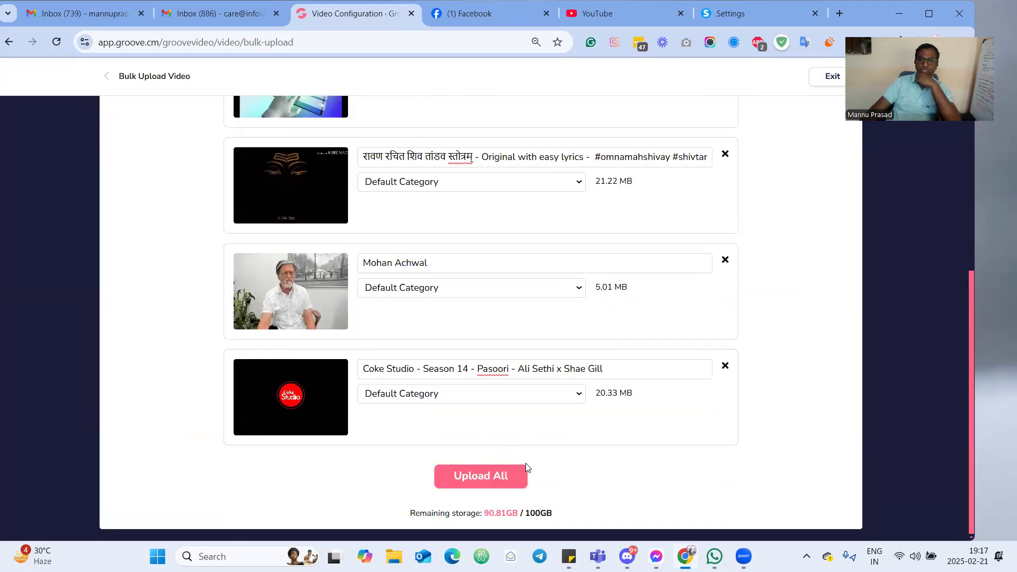
left_click_drag(615, 366, 521, 369)
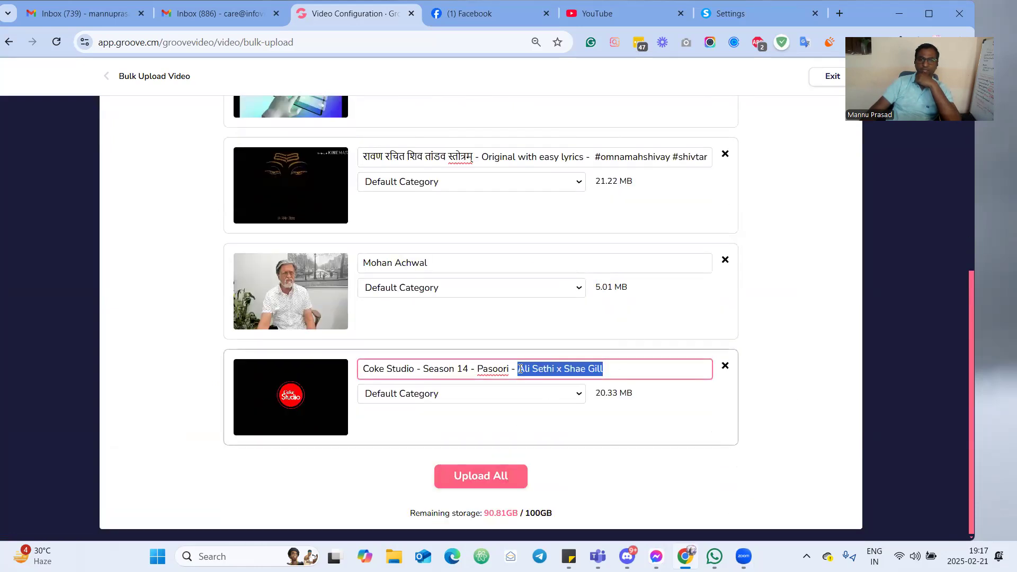
left_click(655, 428)
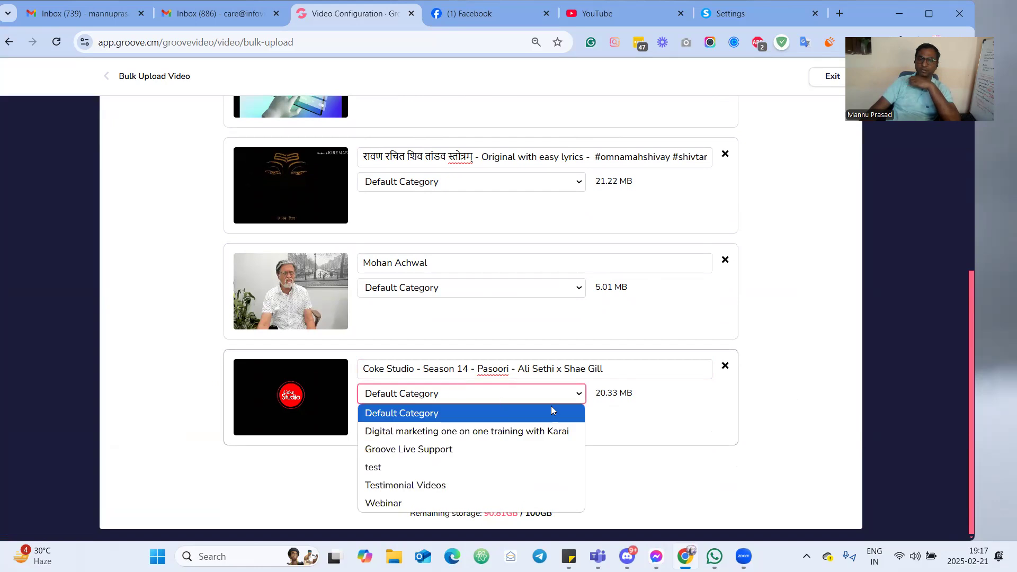
left_click(657, 432)
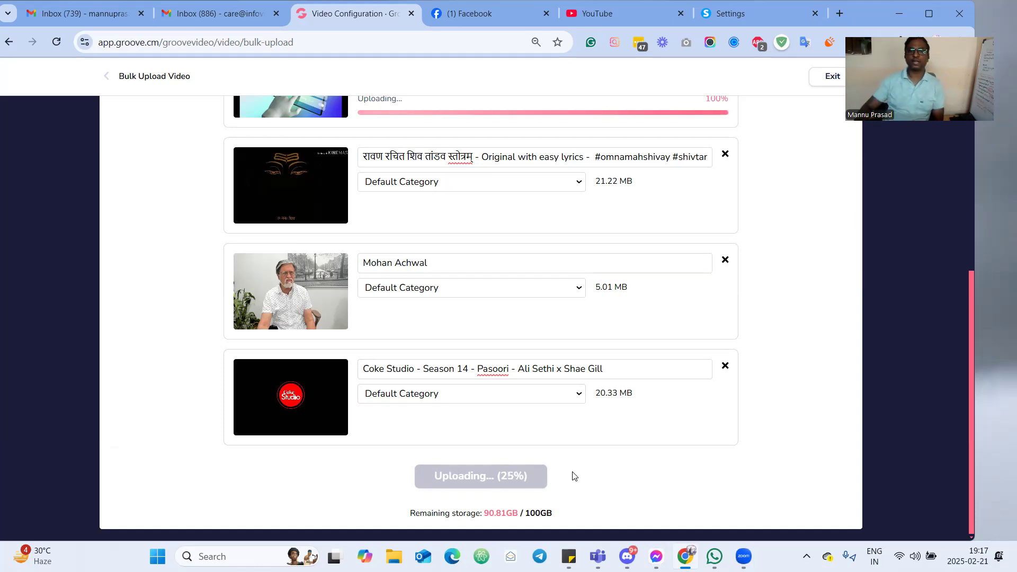
Upload all the listed videos and dismiss the upload message
scroll(508, 423, "up", 2)
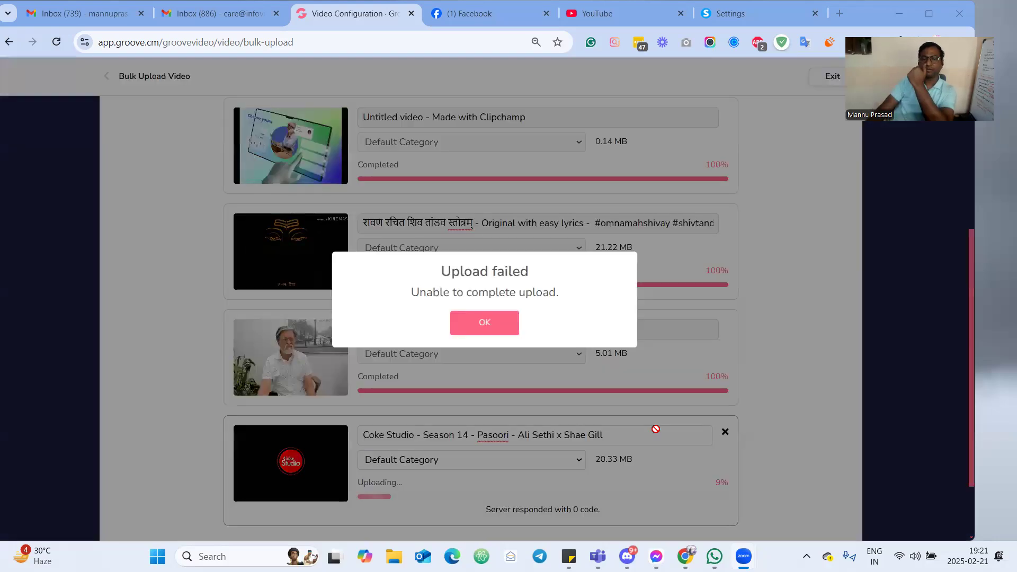
left_click(475, 326)
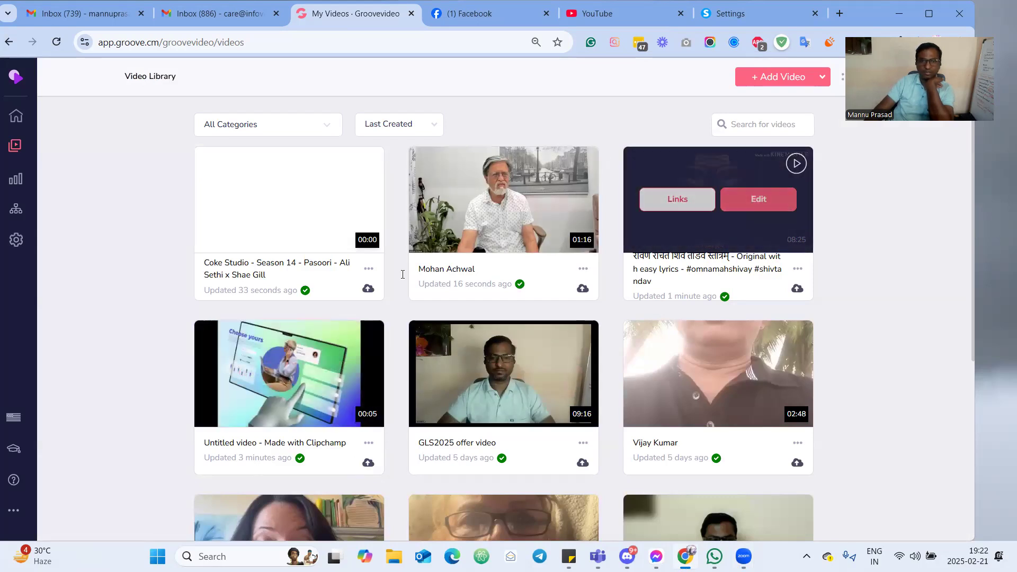
View the available actions for the Coke Studio Pasoori video in the video library
left_click(368, 268)
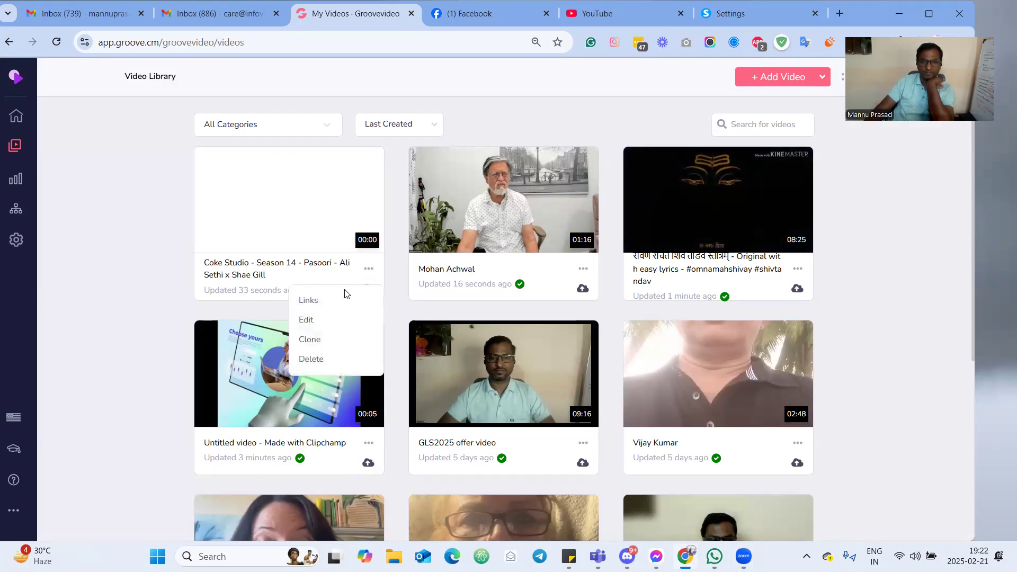
left_click(106, 279)
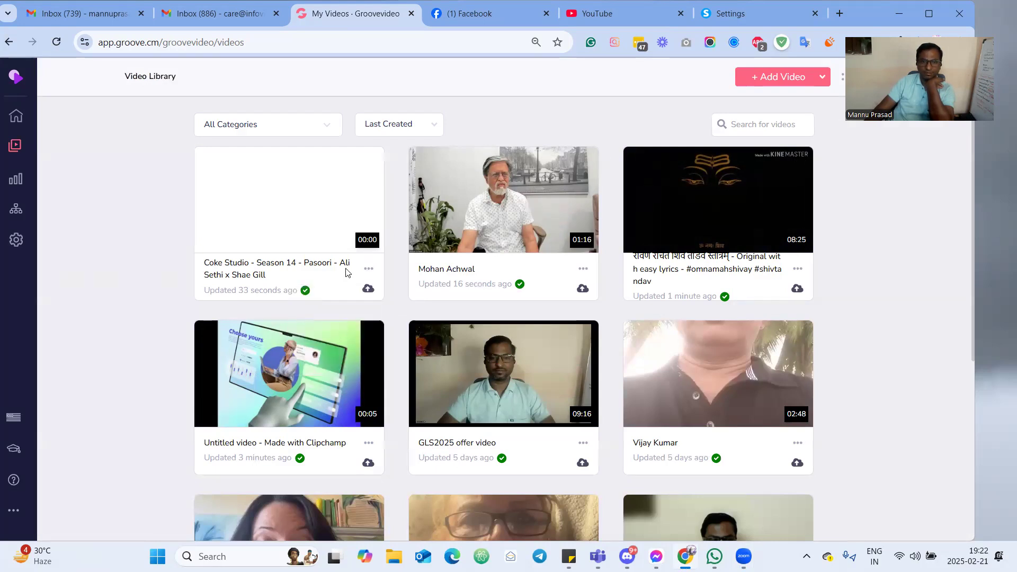
left_click(368, 268)
left_click(127, 338)
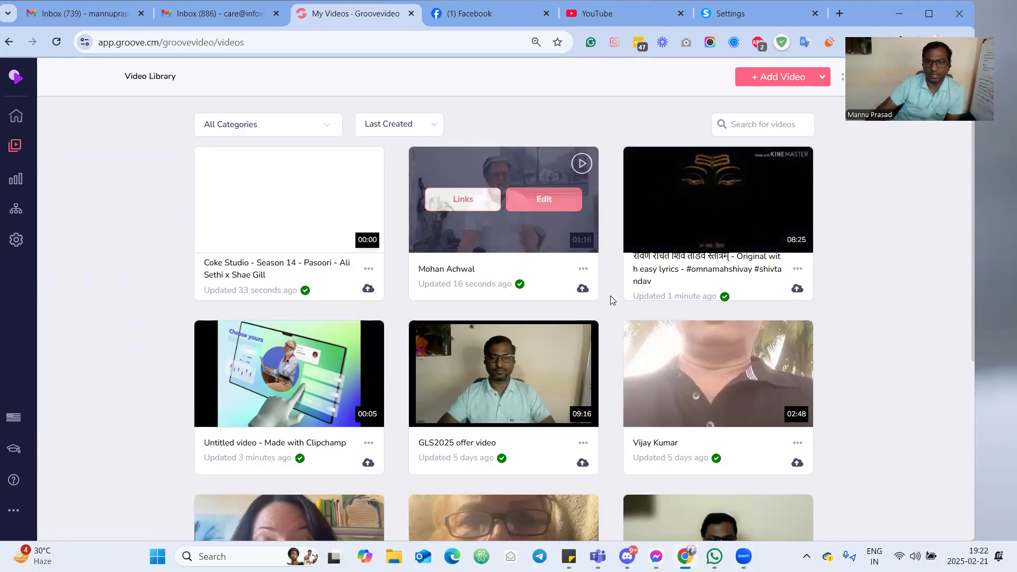
Open the uploaded 01:16 video for editing and examine its title, category, description and color settings
left_click(585, 268)
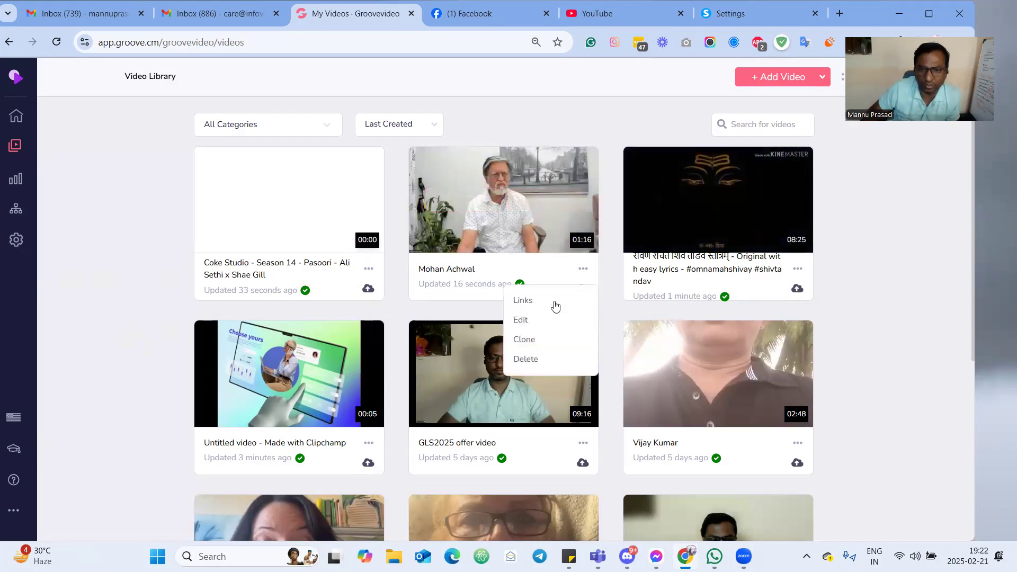
left_click(524, 320)
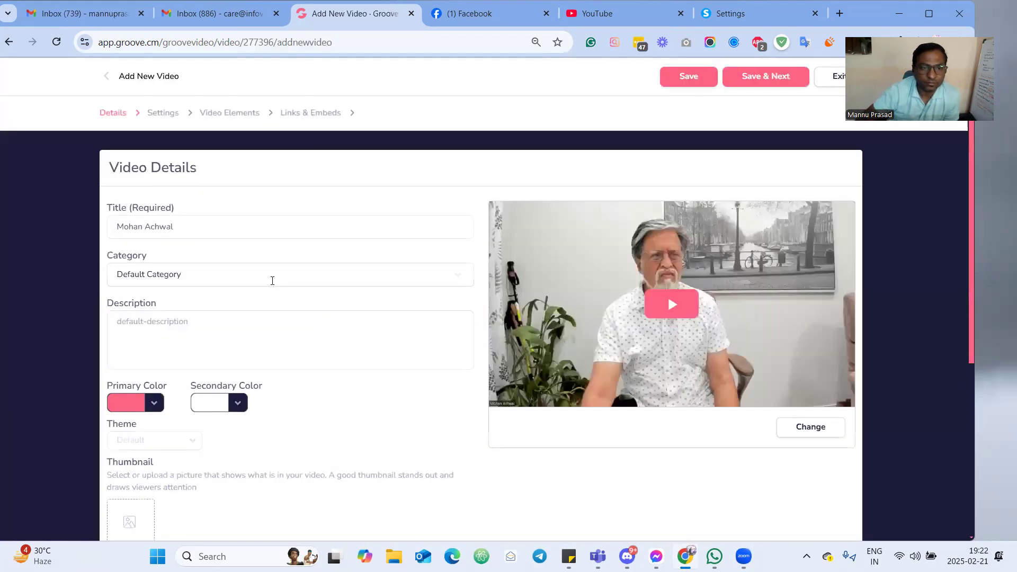
scroll(272, 279, "down", 5)
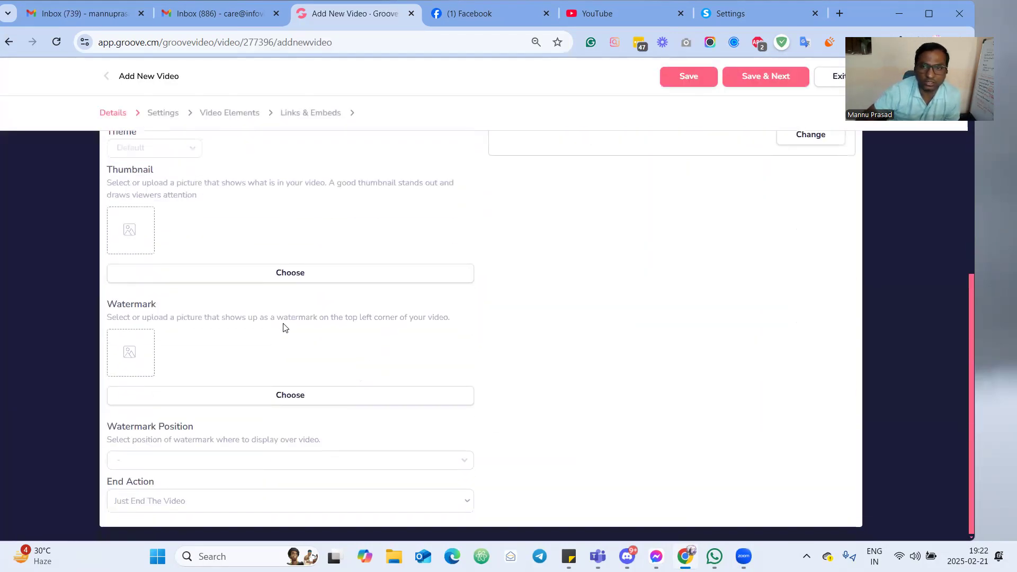
scroll(180, 357, "up", 5)
left_click_drag(106, 385, 201, 385)
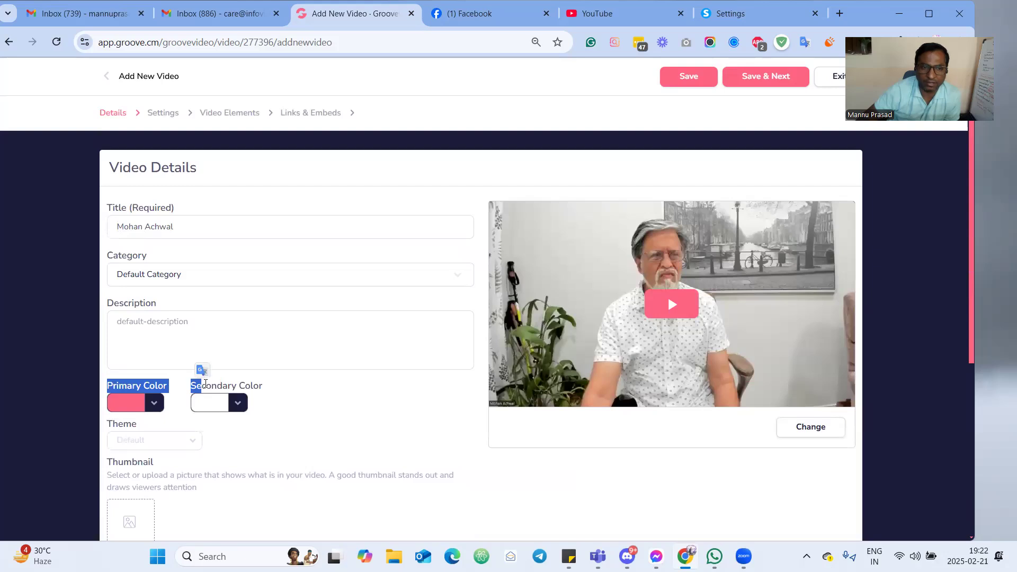
left_click(229, 333)
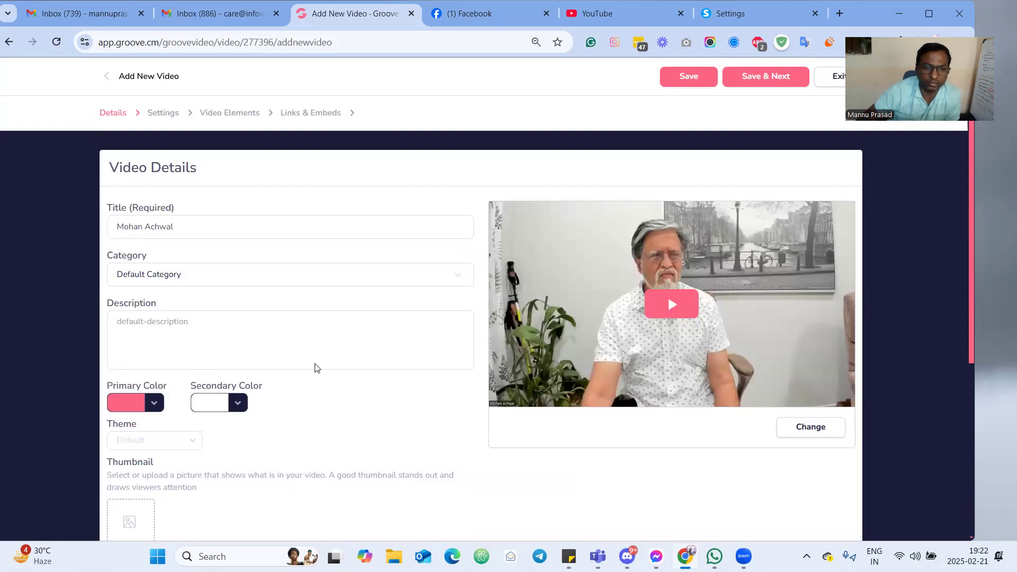
Examine the video's thumbnail, watermark and end action options, and exit to the video library
scroll(313, 367, "down", 3)
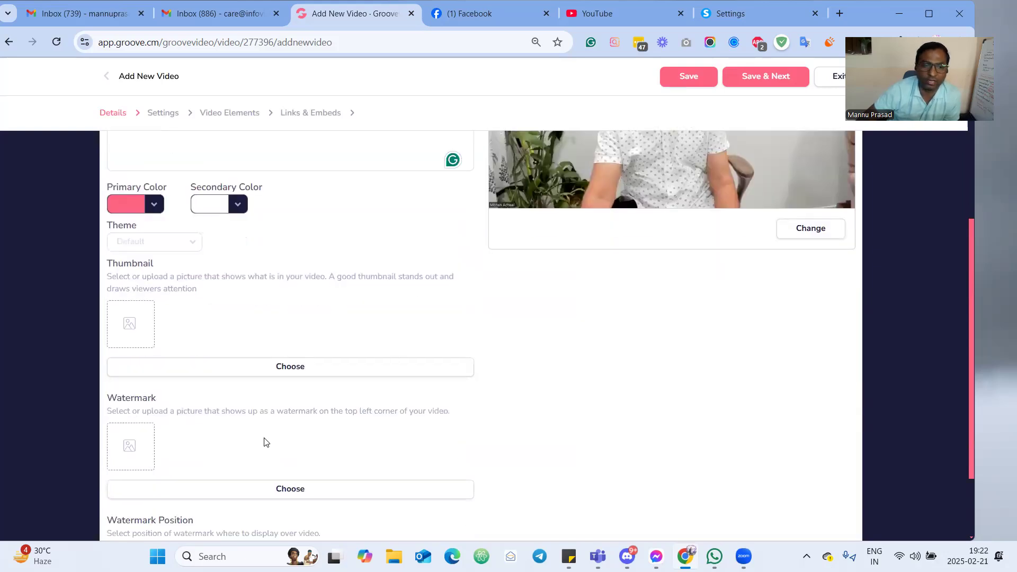
scroll(254, 434, "down", 2)
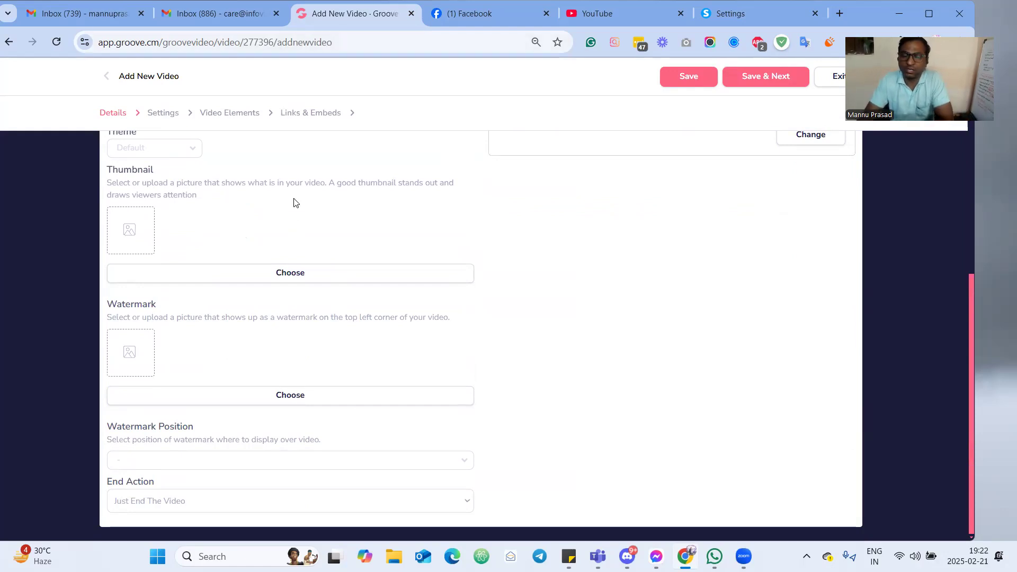
scroll(433, 246, "up", 1)
scroll(434, 245, "up", 5)
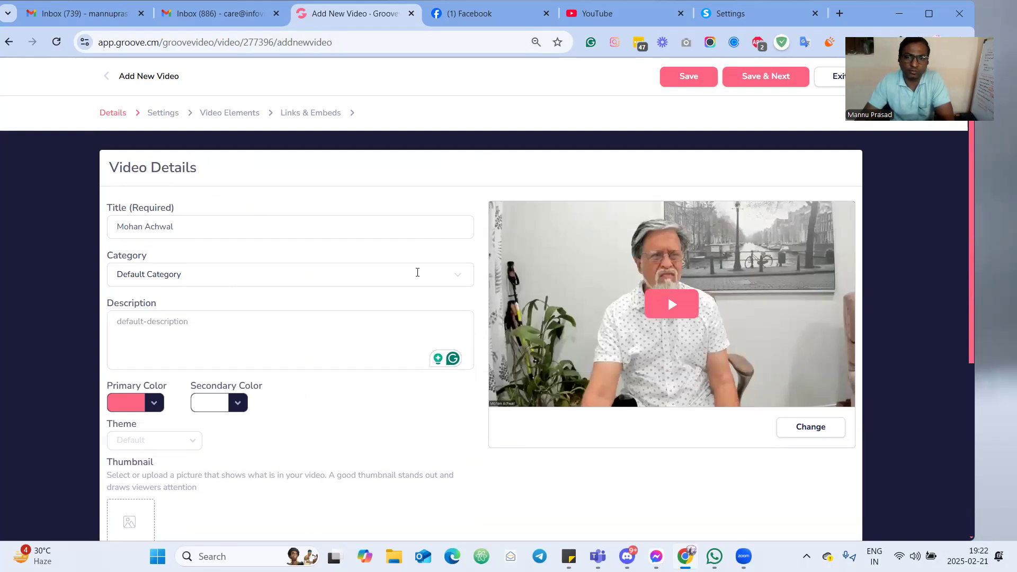
scroll(417, 272, "down", 1)
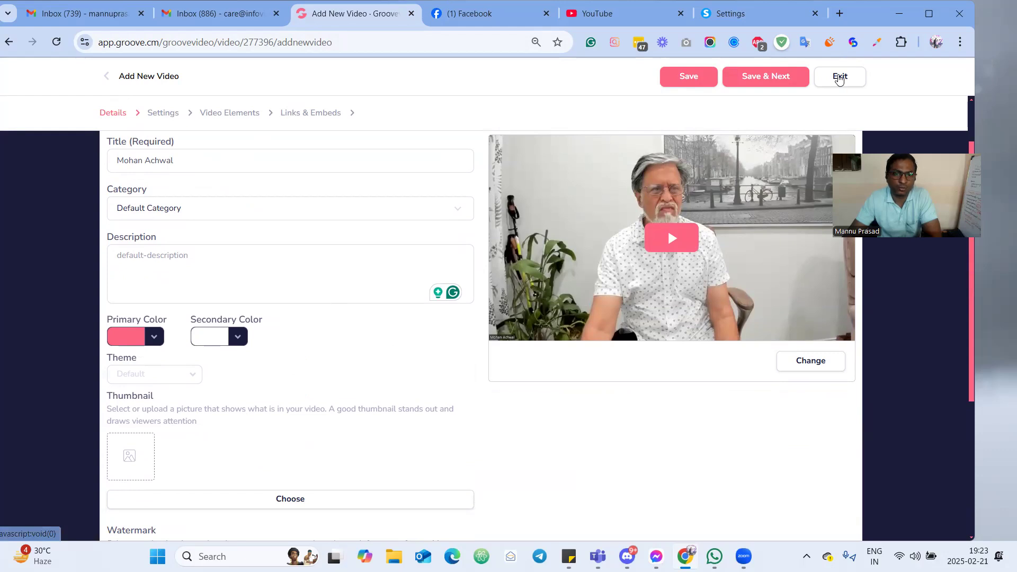
left_click(839, 77)
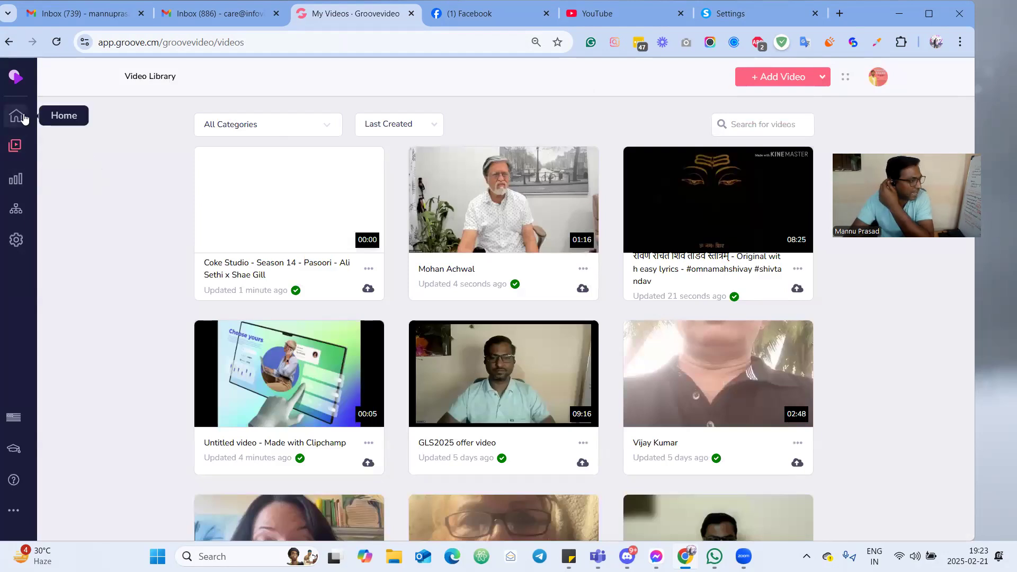
Review the Groove Storage, Own Storage and Video Encoder settings, ending on Groove Storage Settings
key("XF86AudioRaiseVolume")
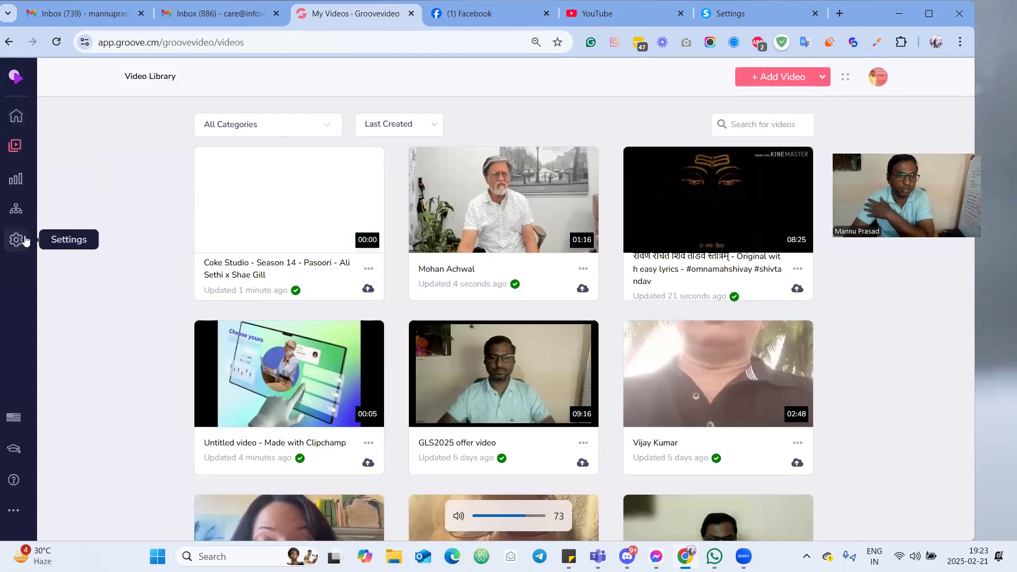
left_click(16, 241)
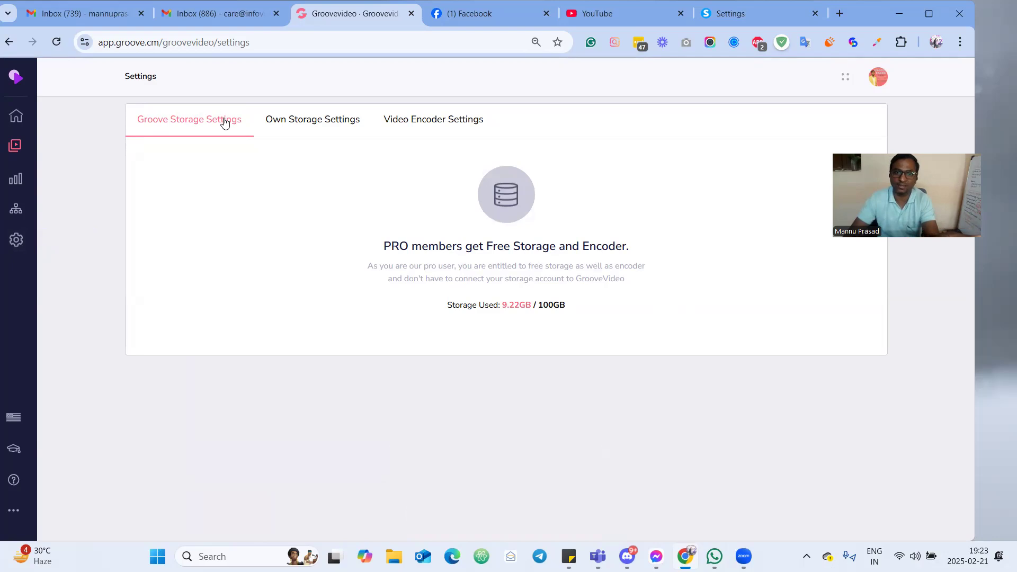
left_click(306, 124)
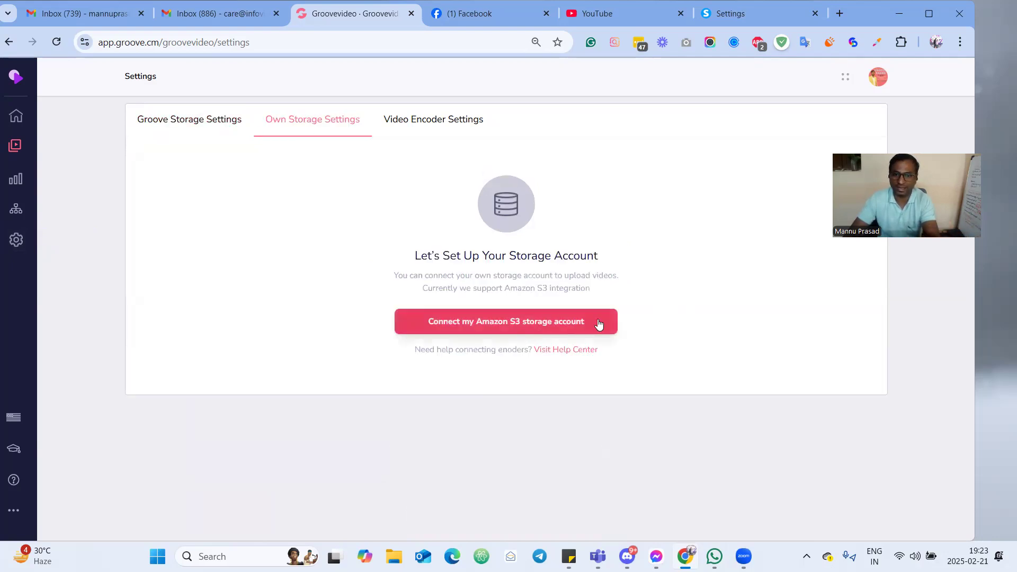
left_click(425, 126)
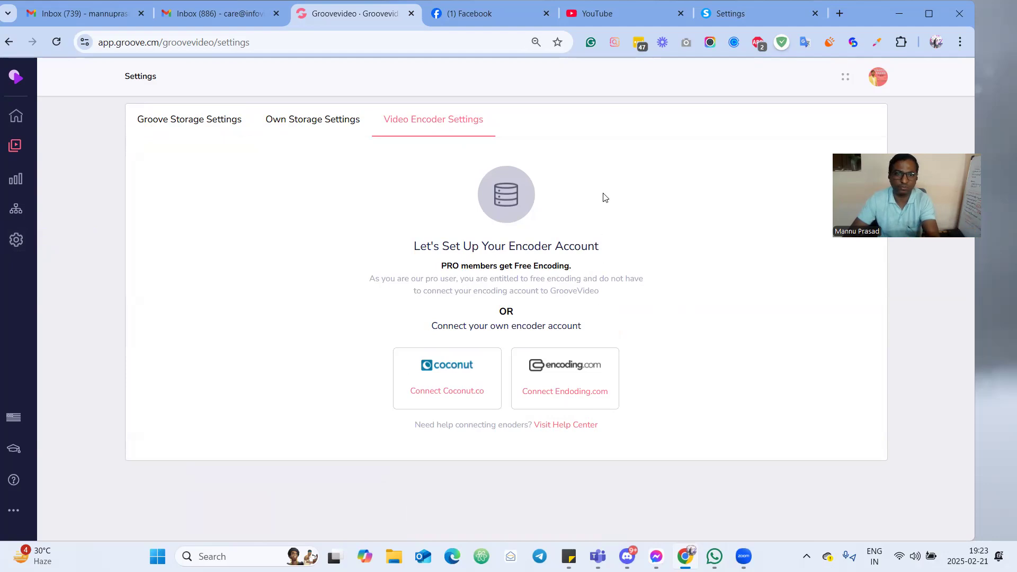
left_click(210, 121)
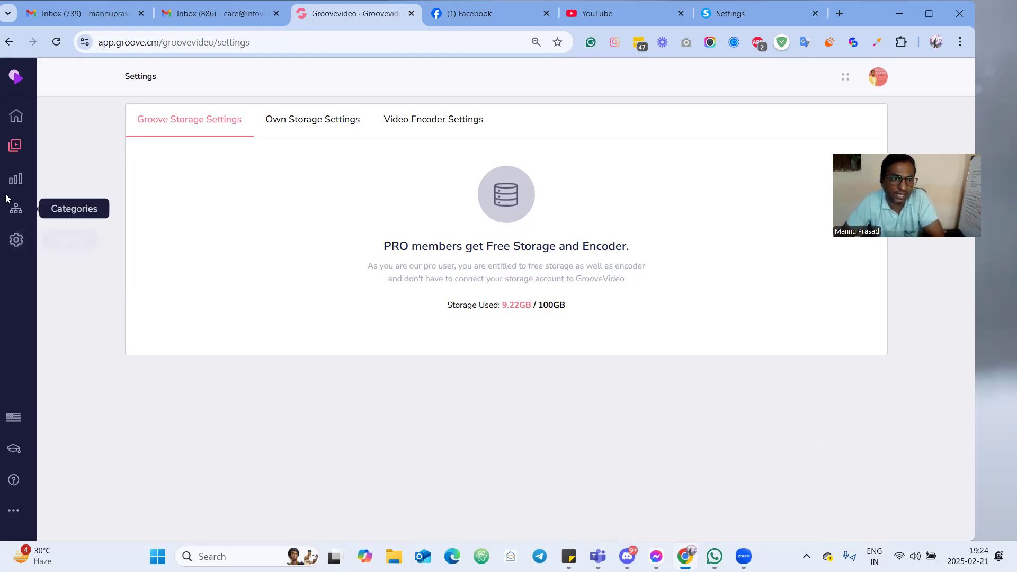
Return to the video library by way of the dashboard and reopen the 01:16 video for editing
left_click(16, 116)
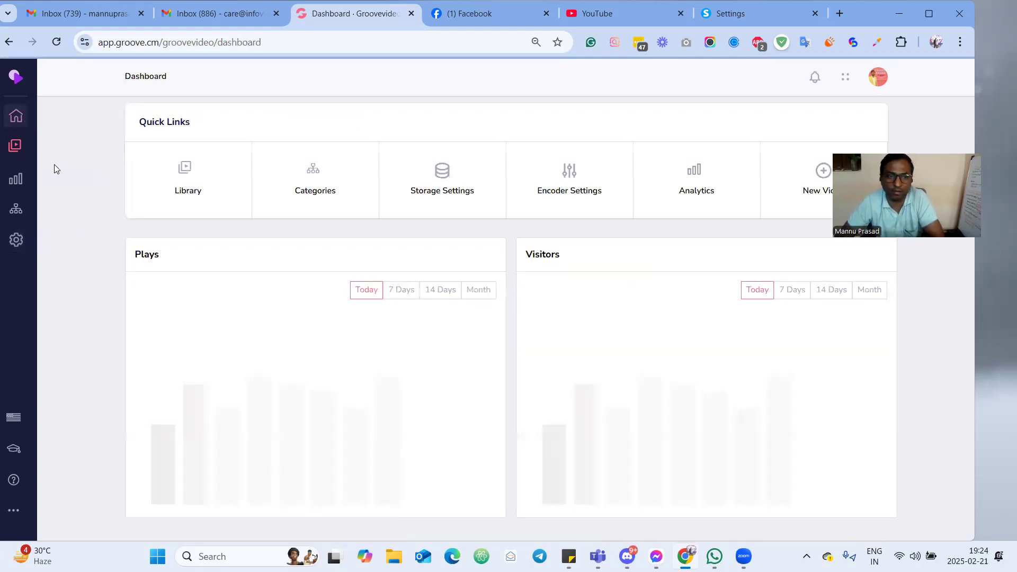
left_click(181, 175)
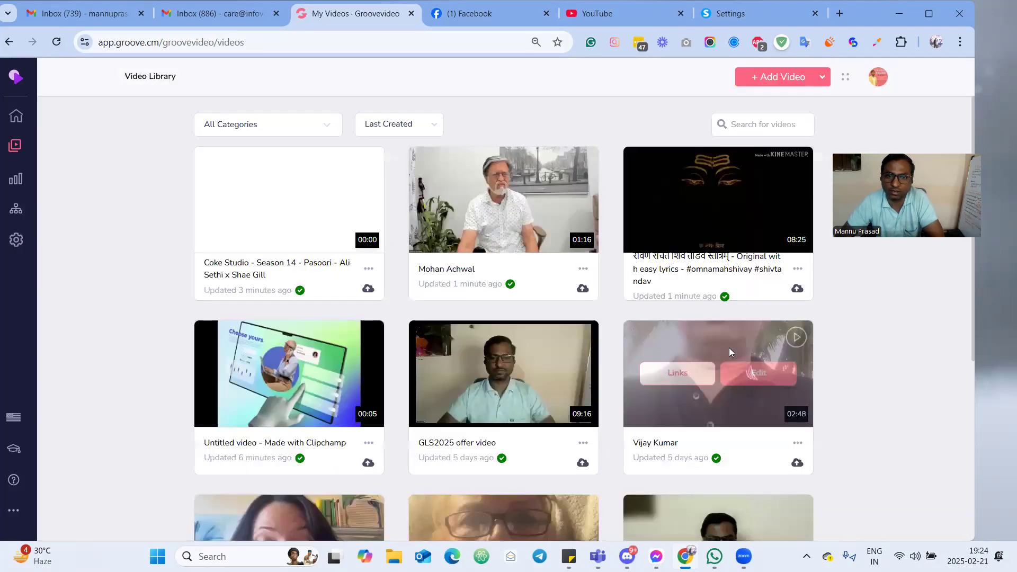
left_click(583, 269)
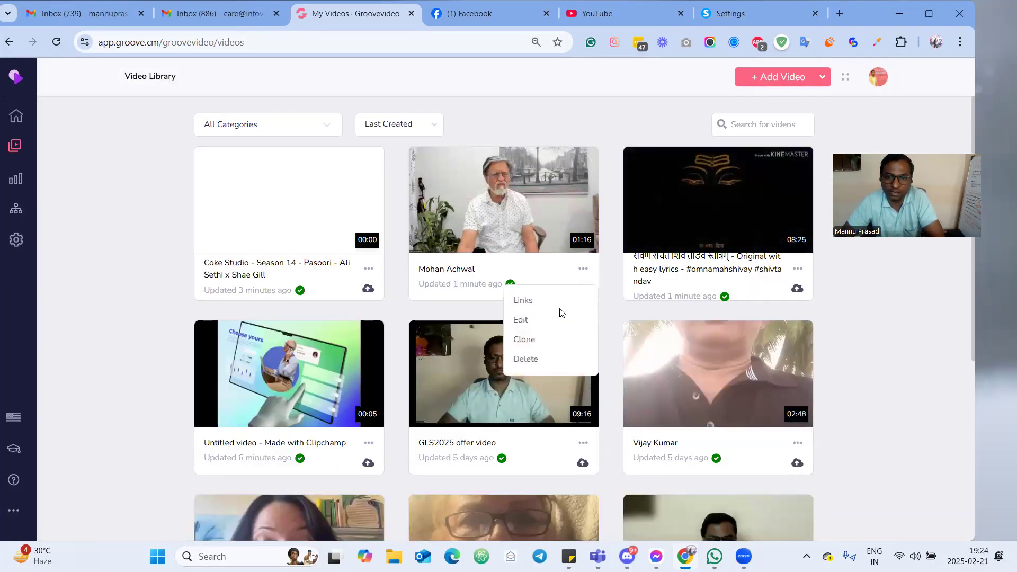
left_click(524, 320)
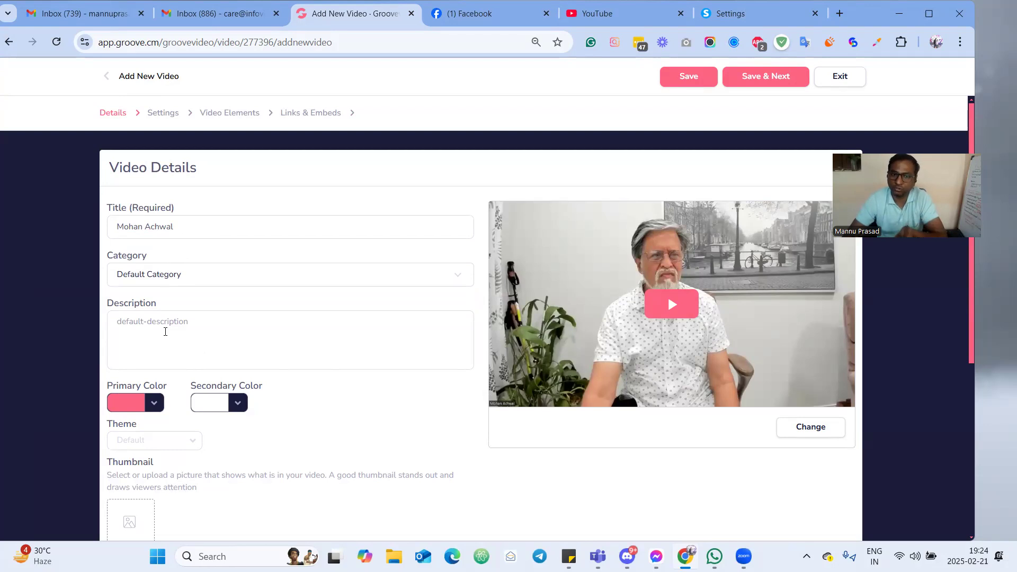
Review the thumbnail, watermark position and end action fields once more, and exit the video editor without saving
scroll(165, 332, "down", 5)
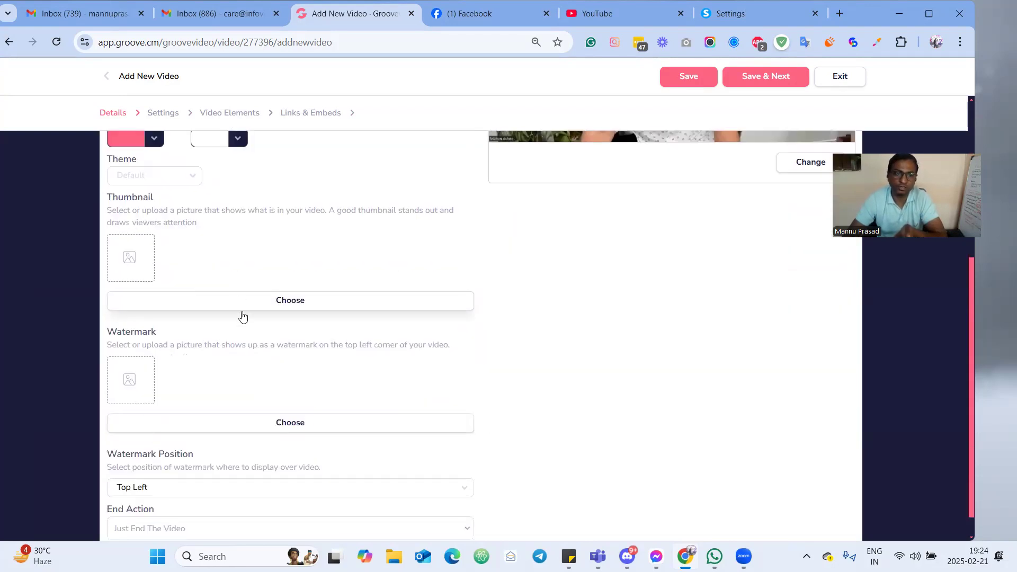
scroll(311, 422, "down", 1)
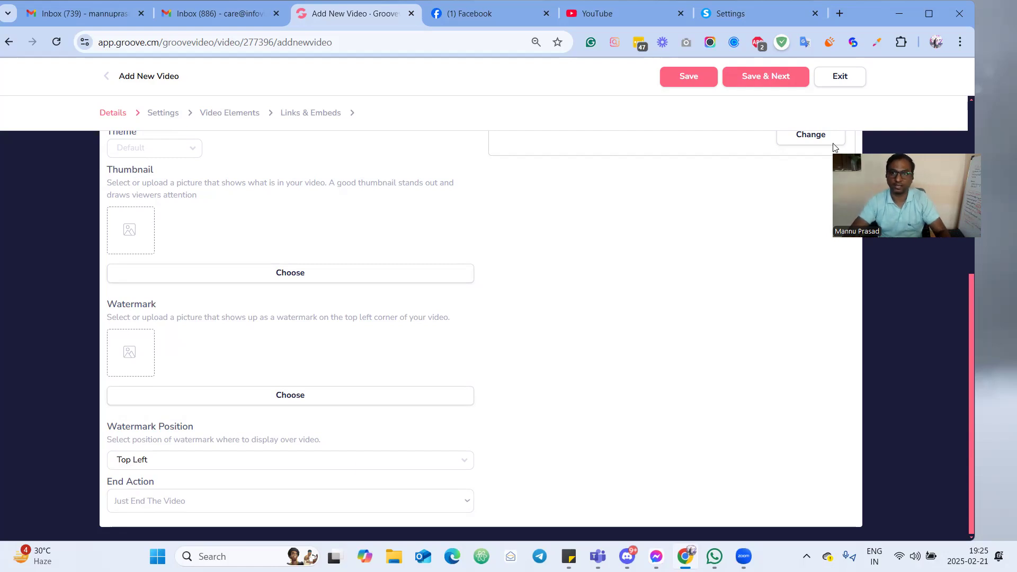
left_click(842, 79)
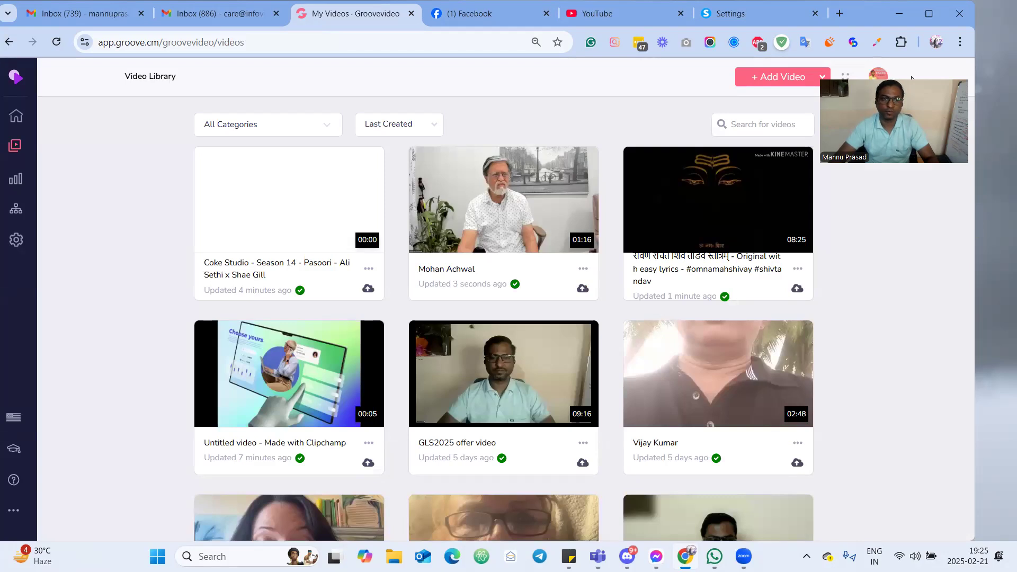
mouse_move(714, 556)
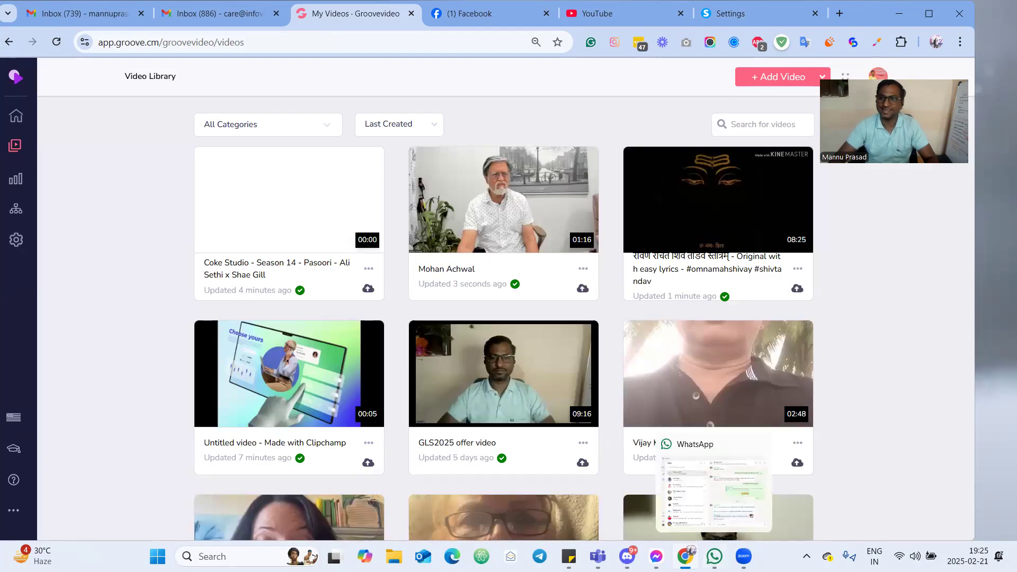